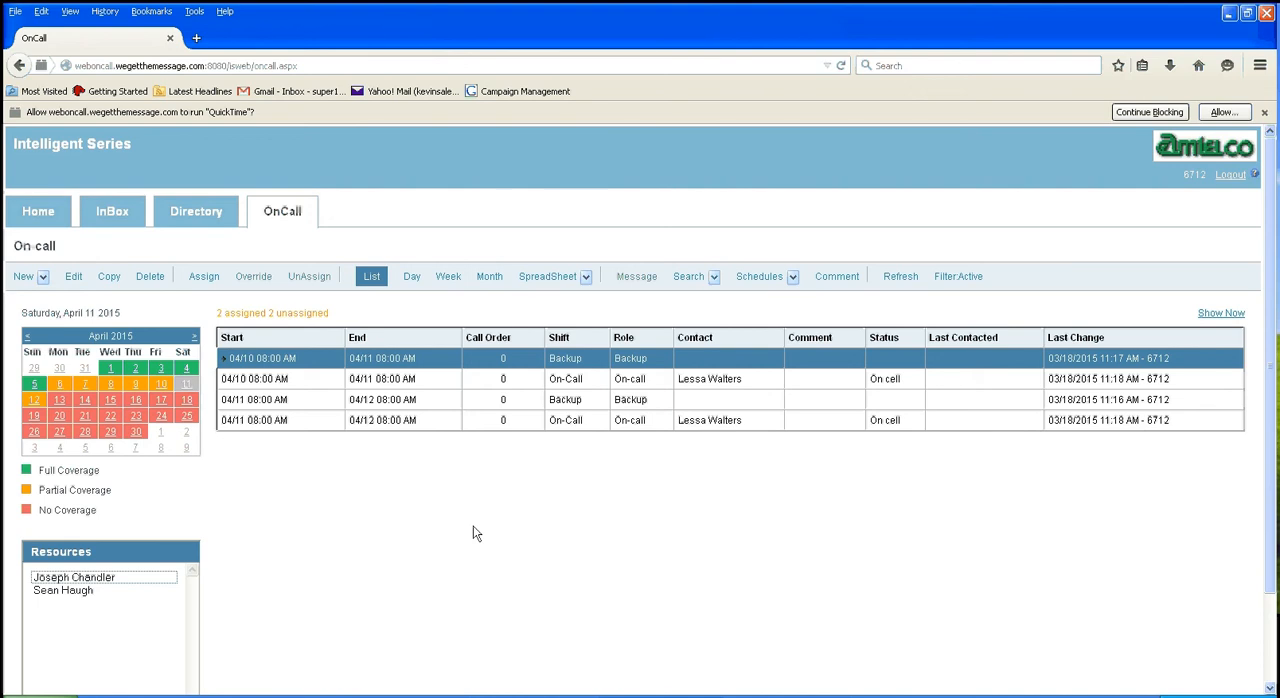
# Step: Assign the first listed resource to the unassigned Backup shift starting April 6, 2015
pyautogui.click(59, 390)
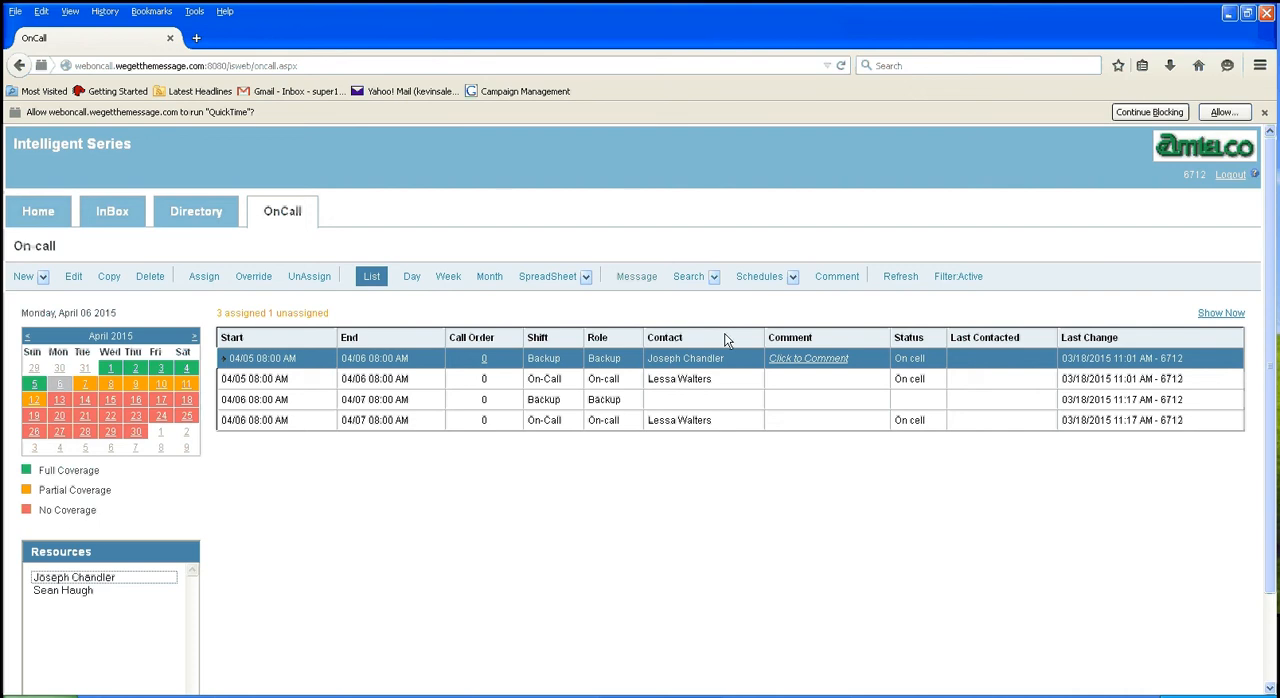
pyautogui.click(698, 404)
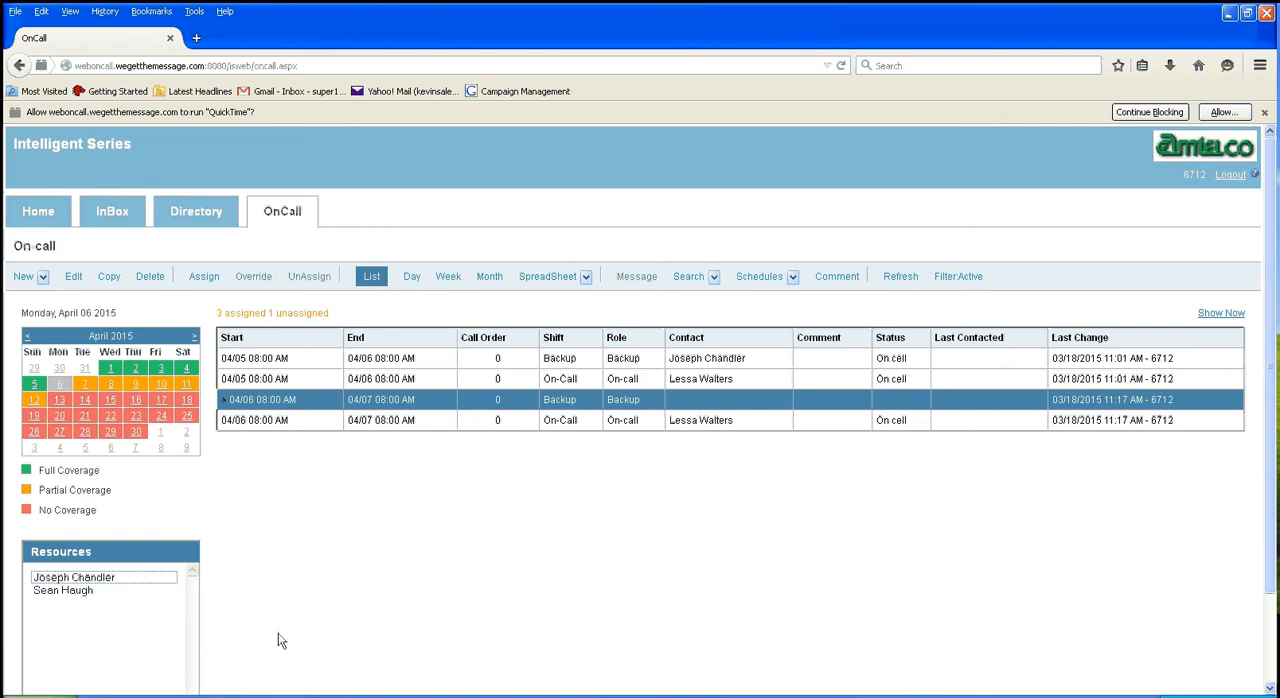
pyautogui.doubleClick(74, 580)
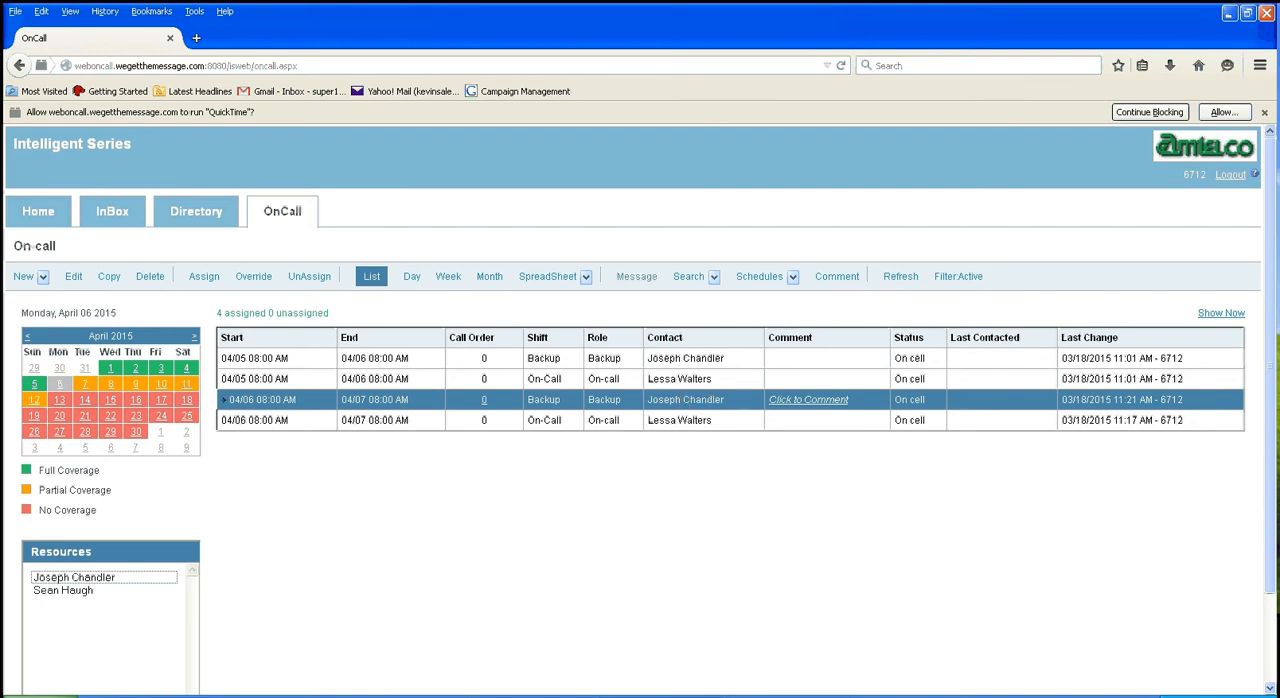
# Step: Assign the first listed resource to the unassigned Backup shift starting April 7, 2015
pyautogui.click(84, 385)
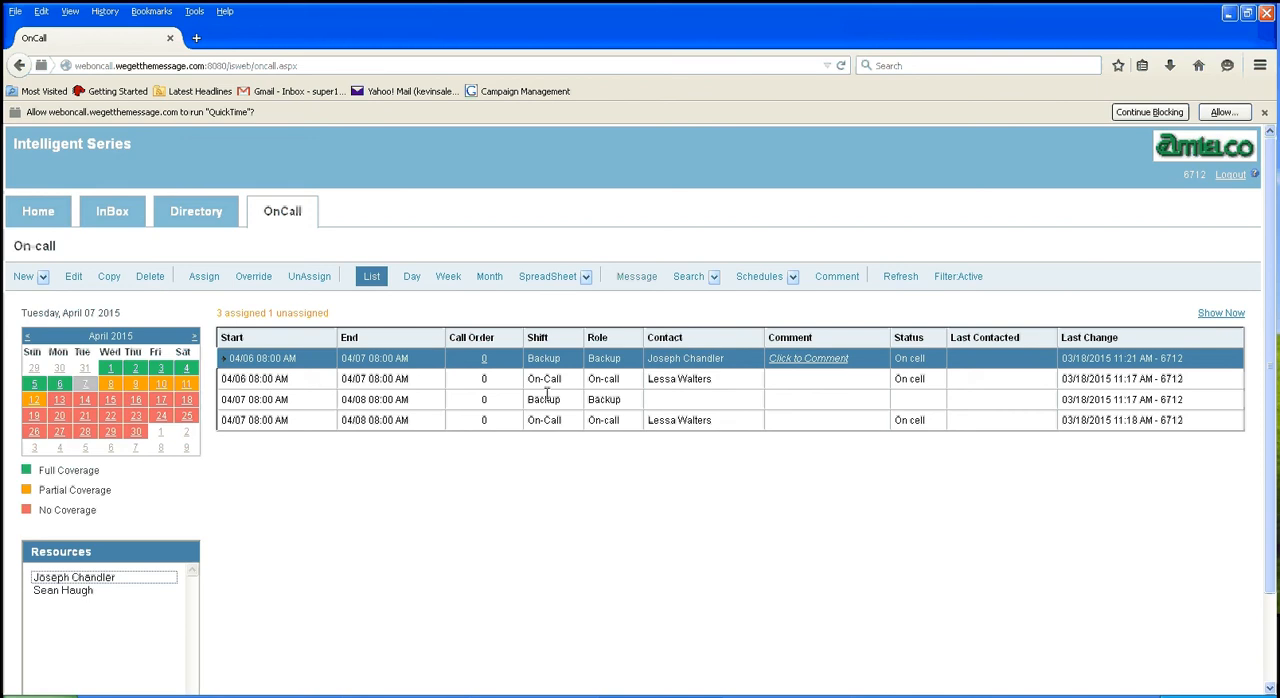
pyautogui.click(585, 402)
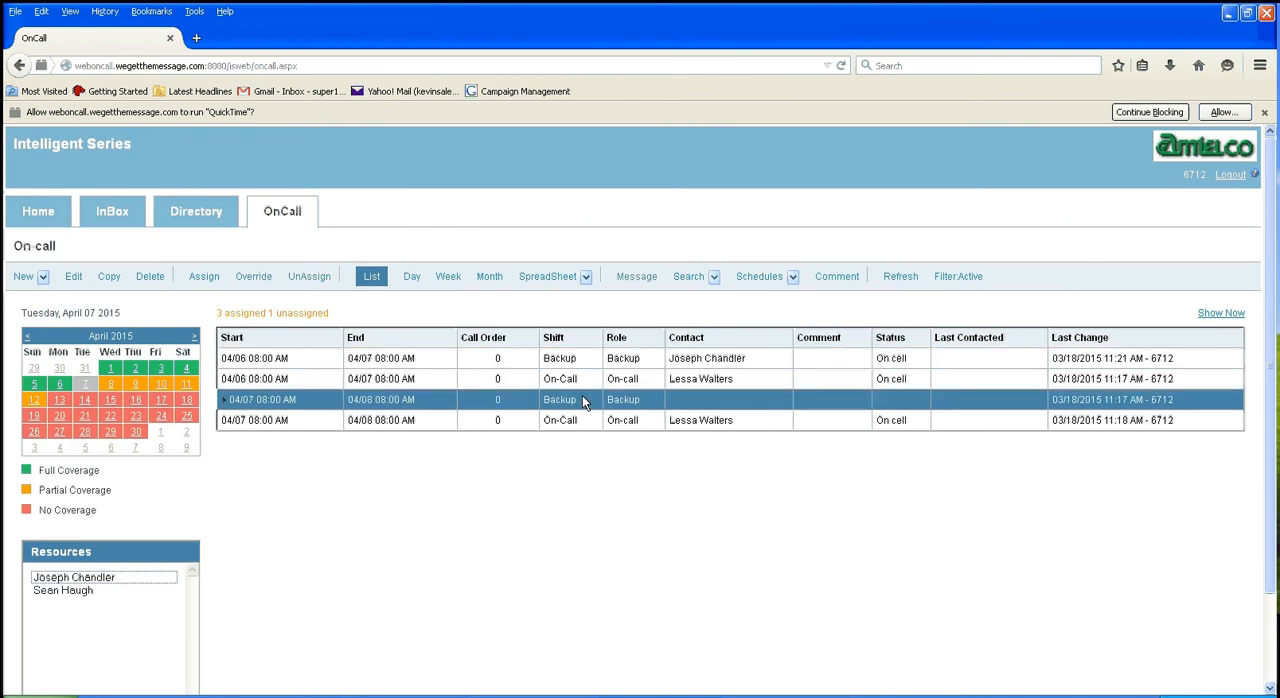
pyautogui.doubleClick(100, 581)
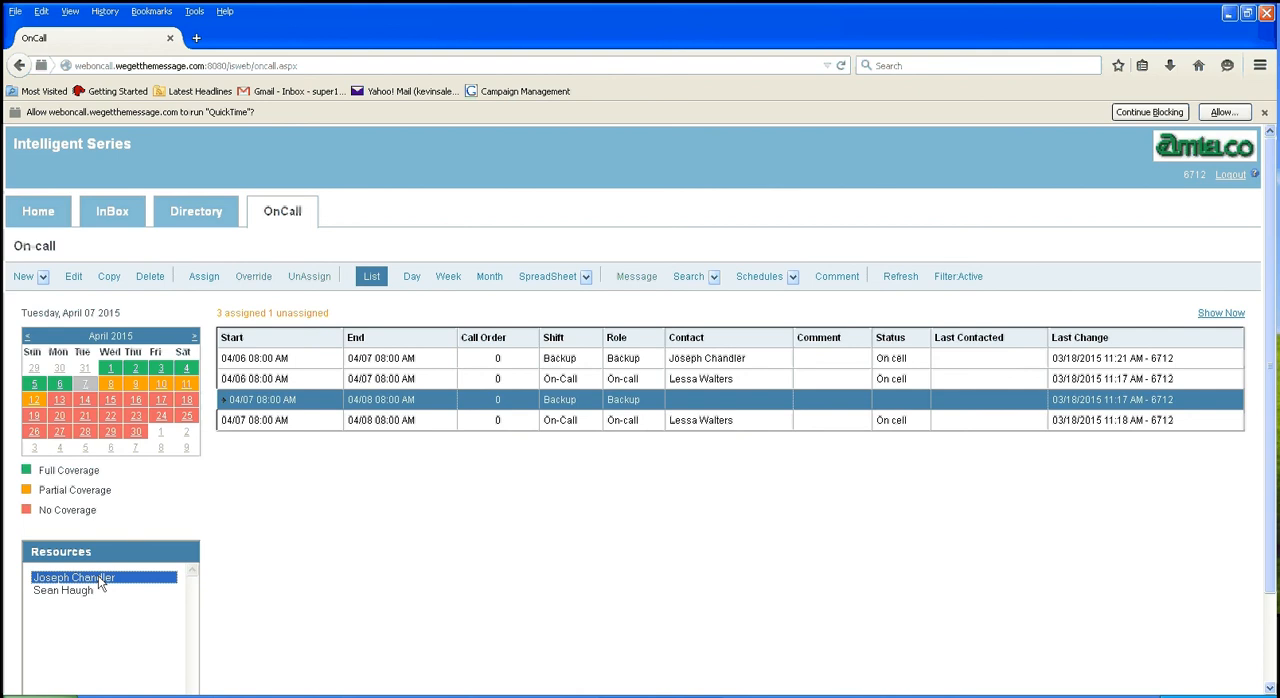
# Step: Assign the first listed resource to the unassigned Backup shift starting April 8, 2015
pyautogui.click(110, 393)
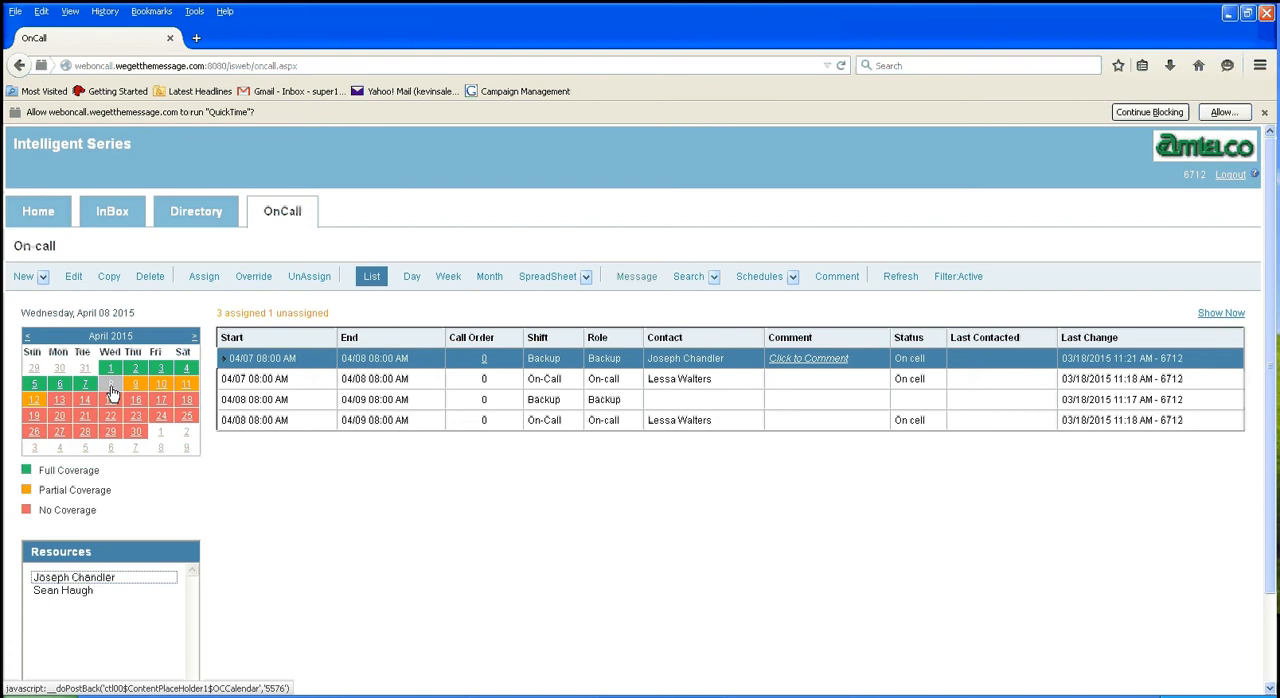
pyautogui.click(563, 402)
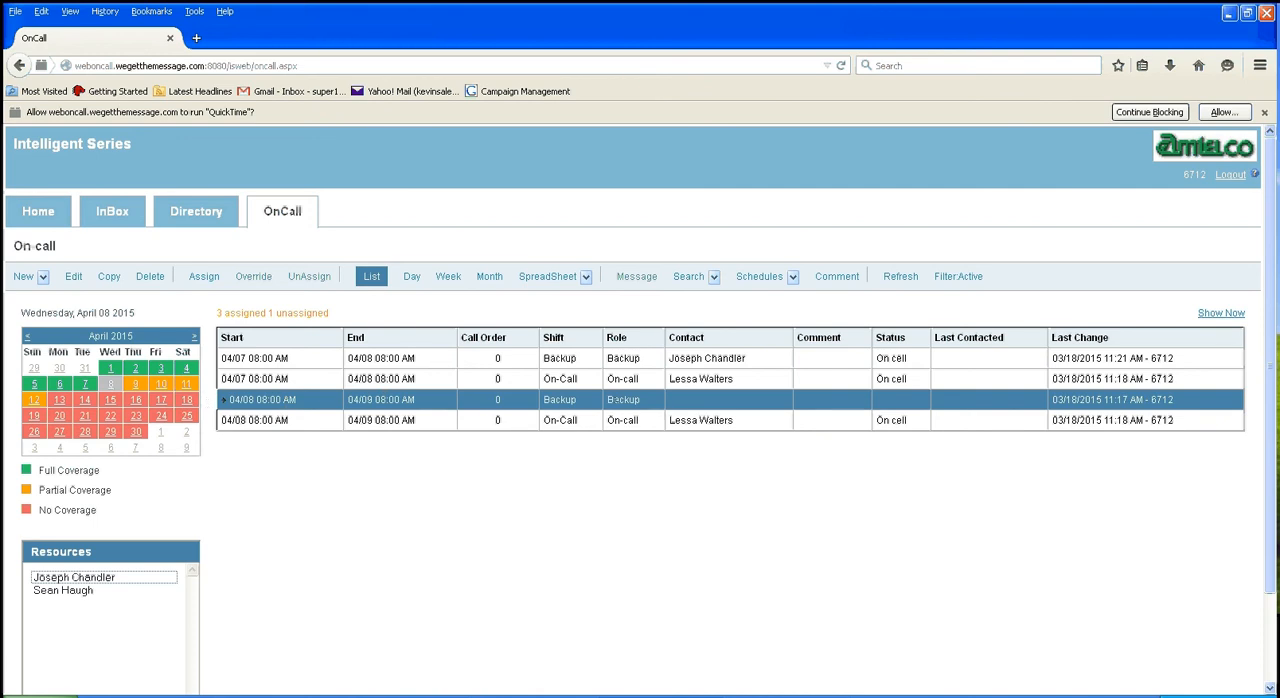
pyautogui.click(65, 579)
pyautogui.doubleClick(65, 579)
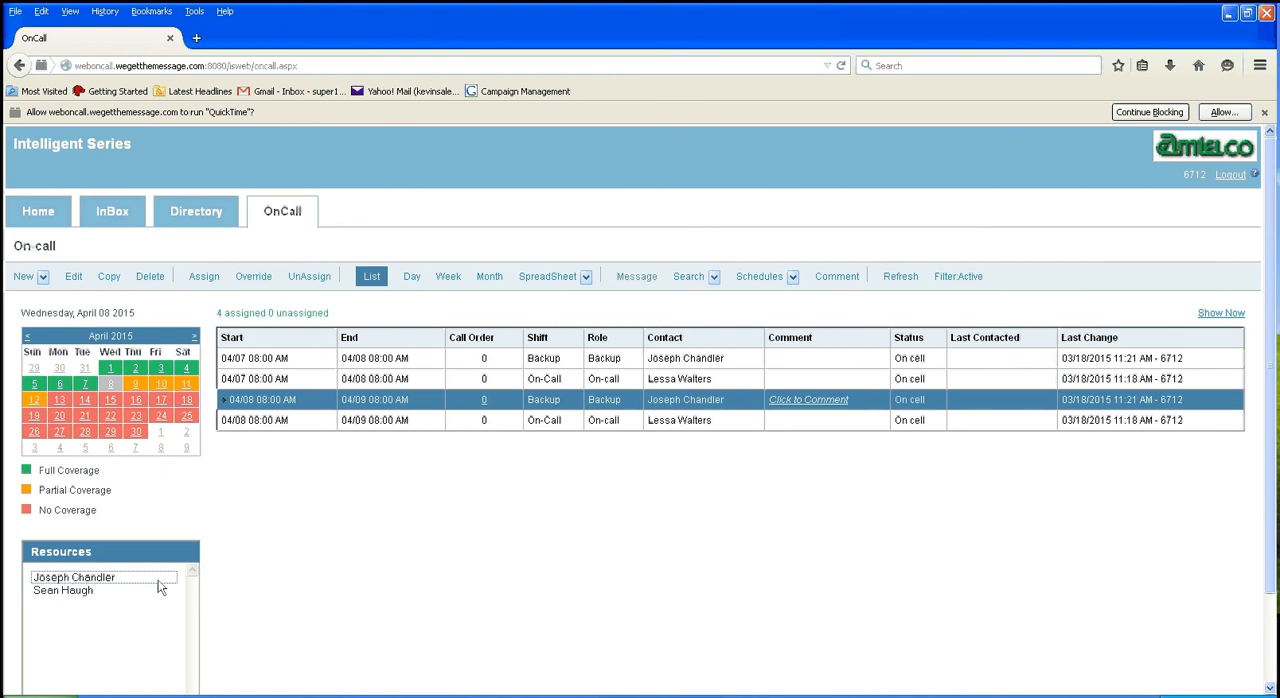
# Step: Assign the preselected contact to the Backup shifts for April 9–11, 2015, save, and check the April 10 schedule
pyautogui.click(138, 387)
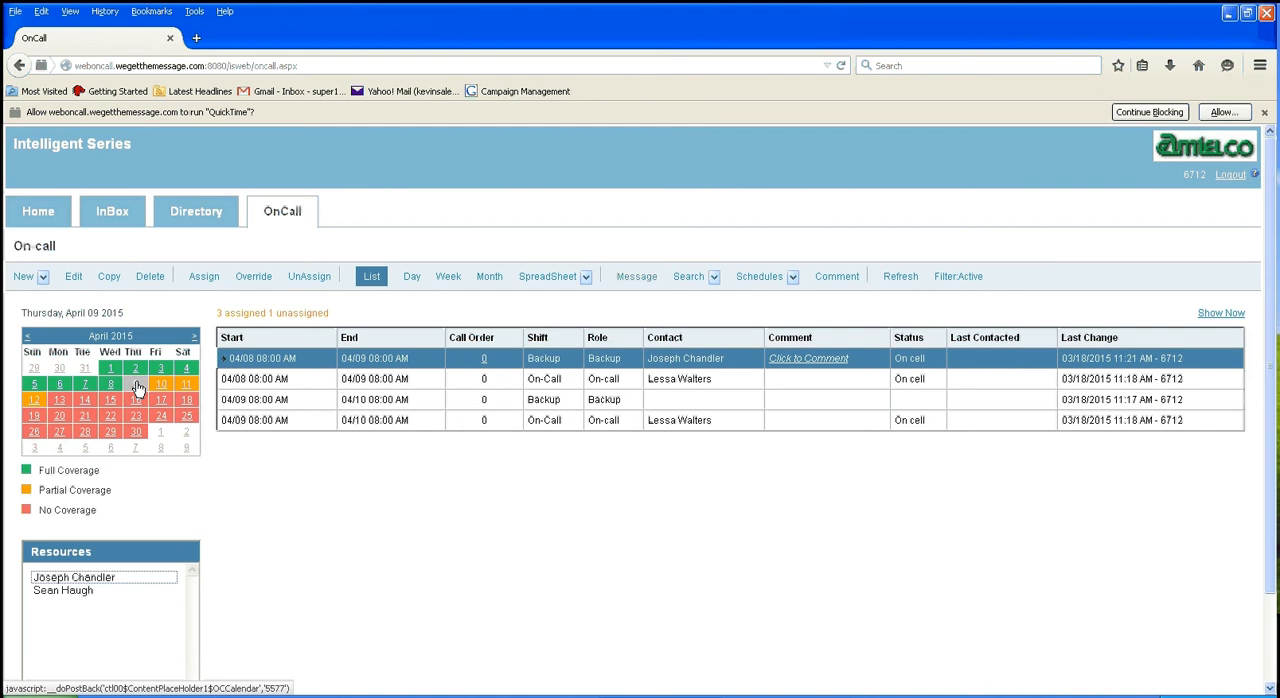
pyautogui.click(531, 399)
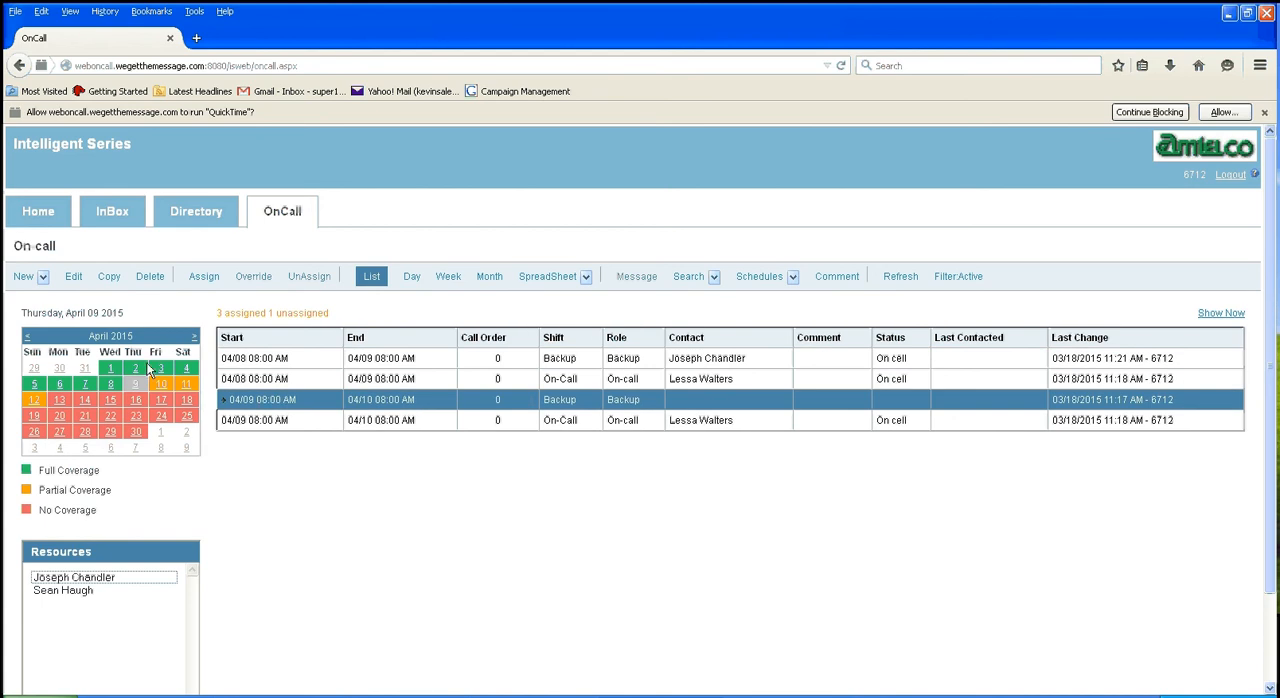
pyautogui.click(204, 279)
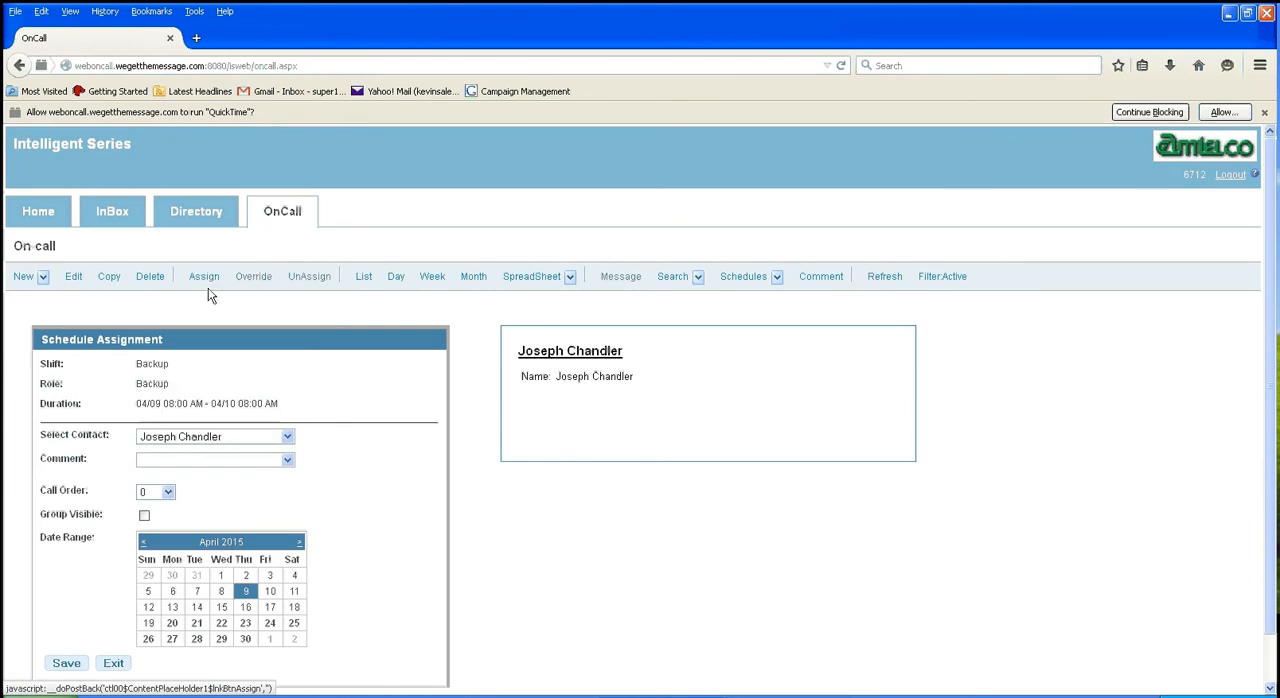
pyautogui.scroll(-1, 323, 427)
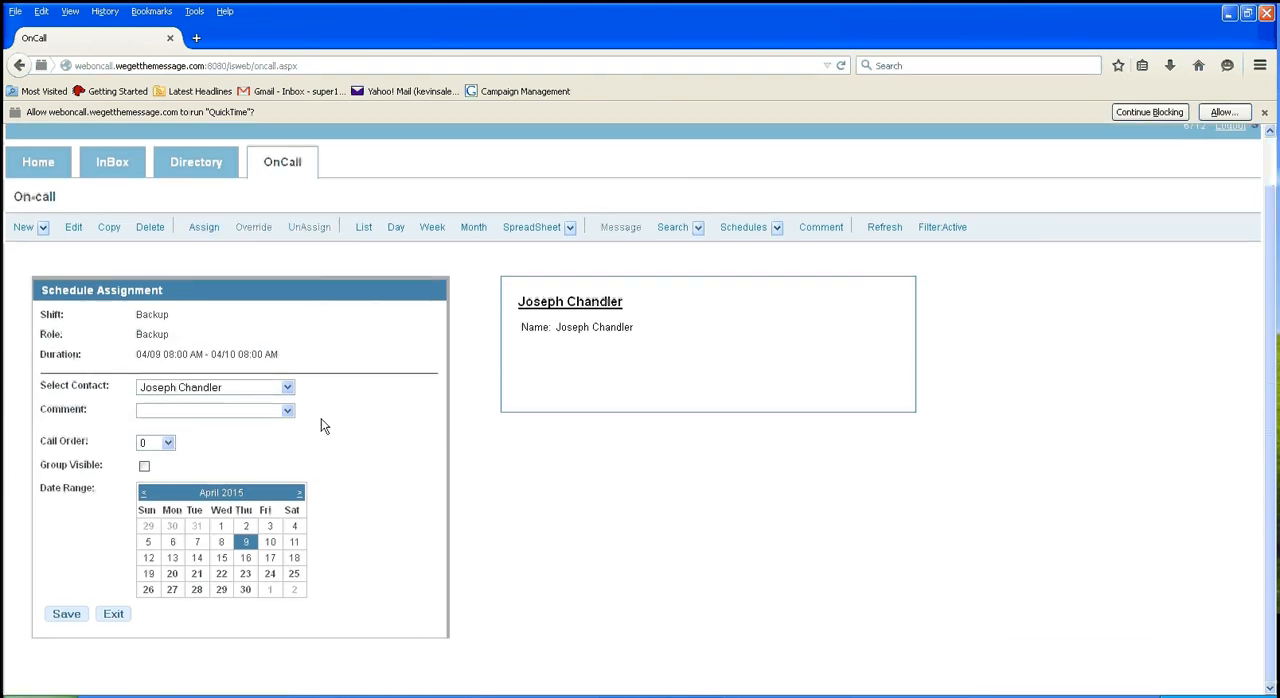
pyautogui.click(270, 541)
pyautogui.click(294, 541)
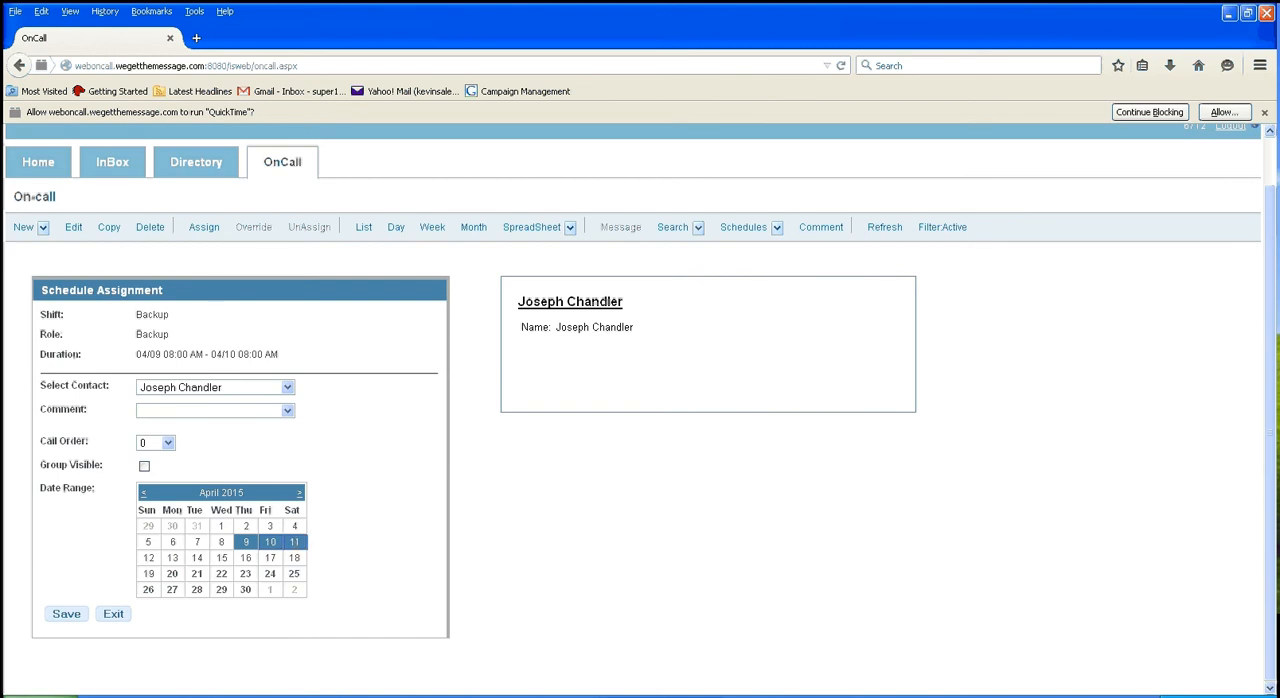
pyautogui.click(65, 614)
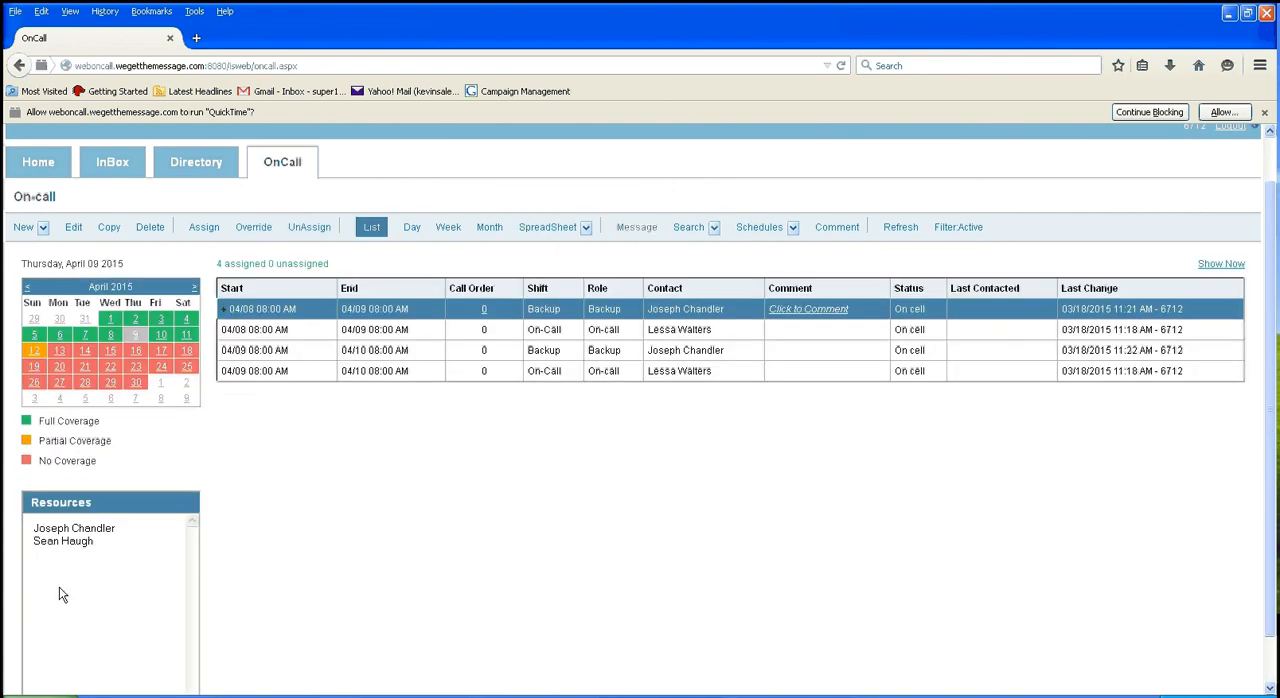
pyautogui.click(161, 336)
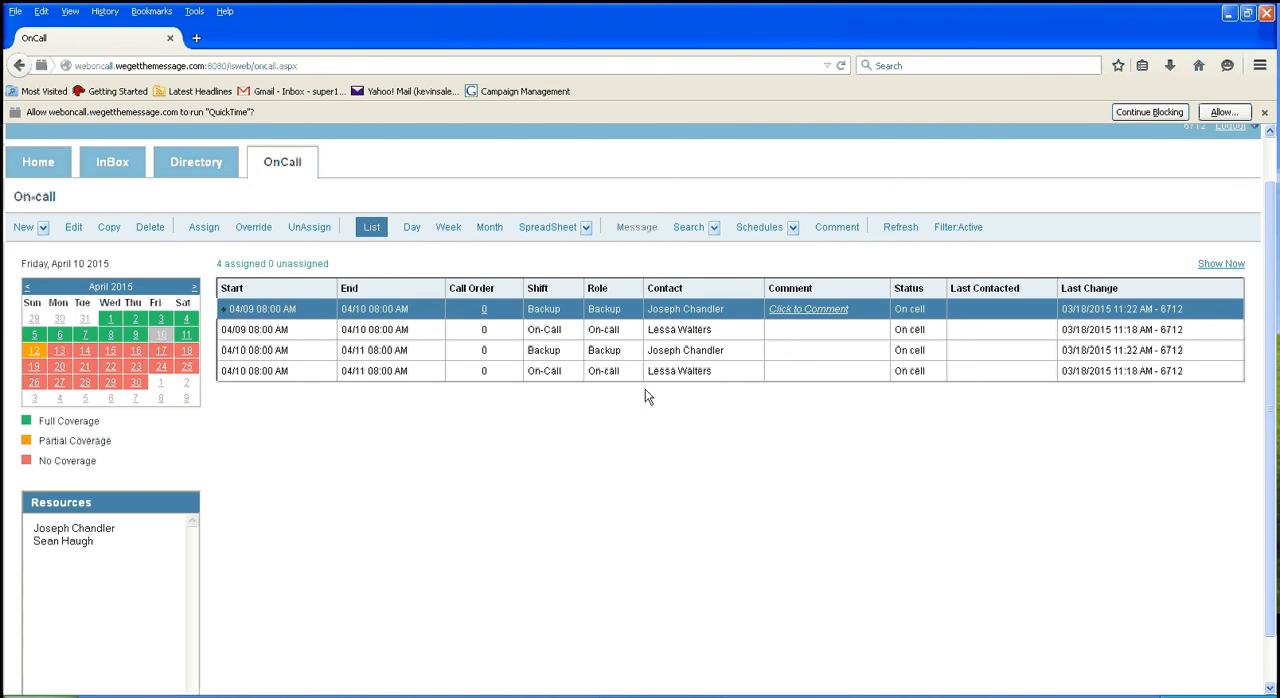
# Step: Open the schedule assignment form for the On-Call shift starting April 12, 2015
pyautogui.click(37, 355)
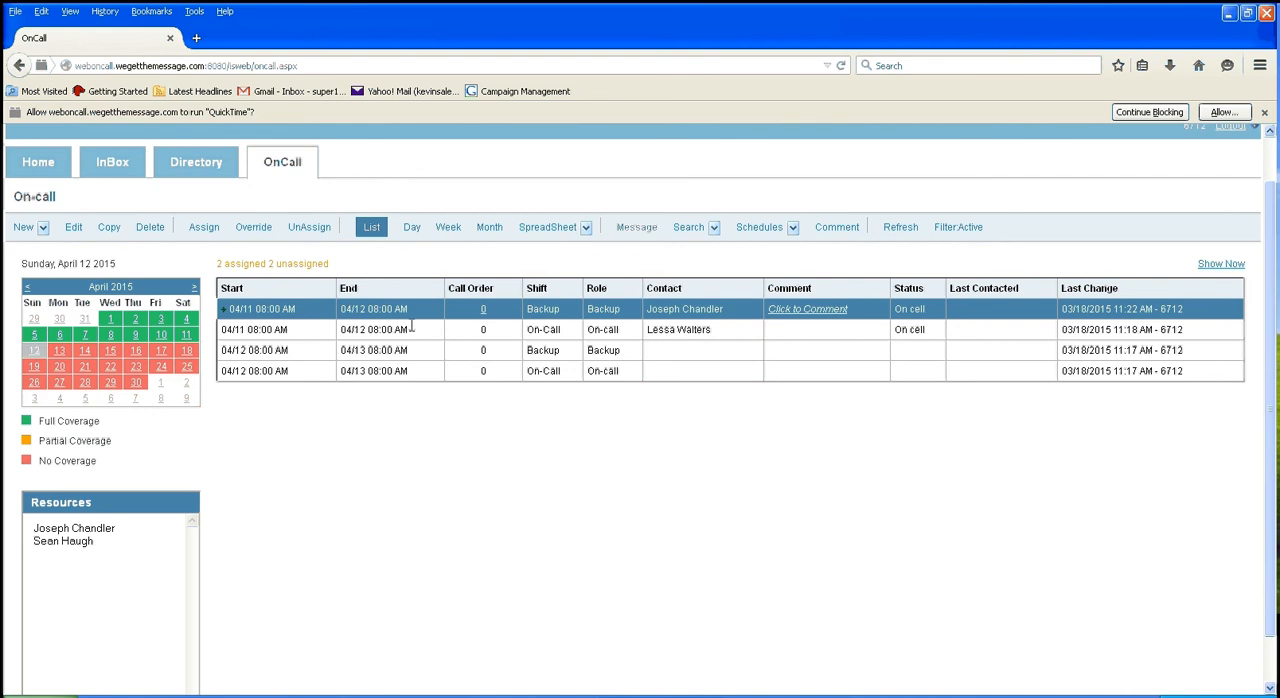
pyautogui.click(607, 371)
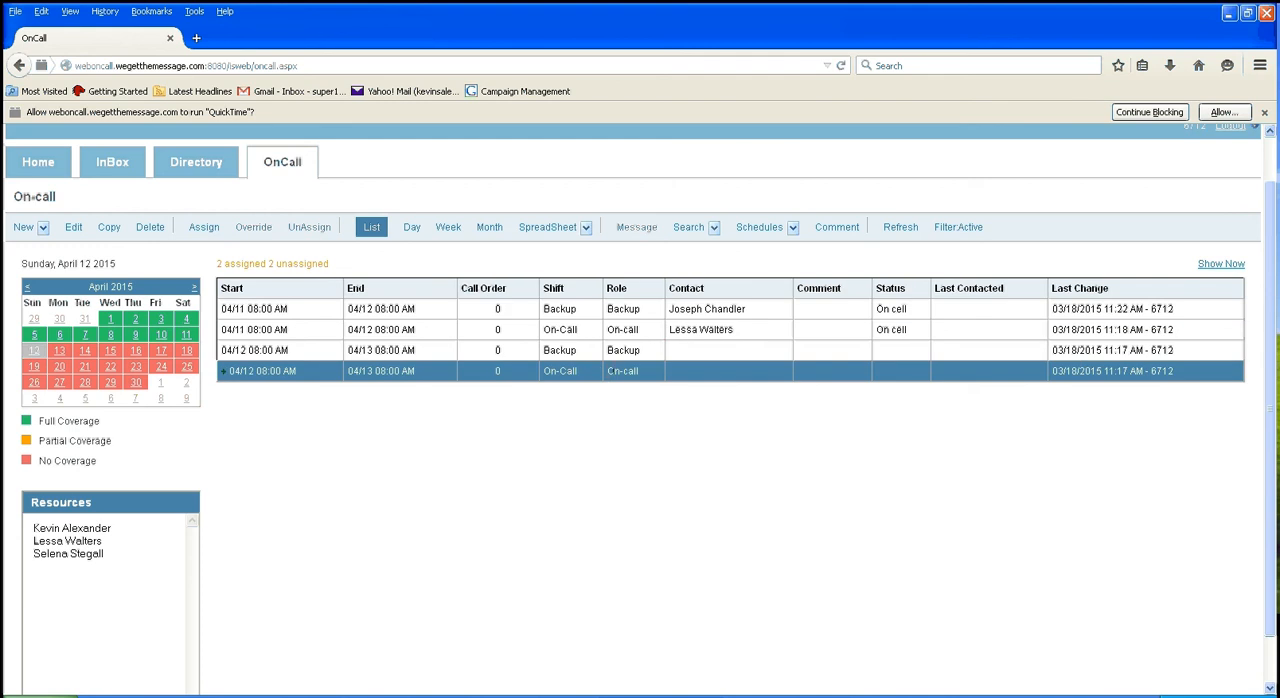
pyautogui.click(204, 228)
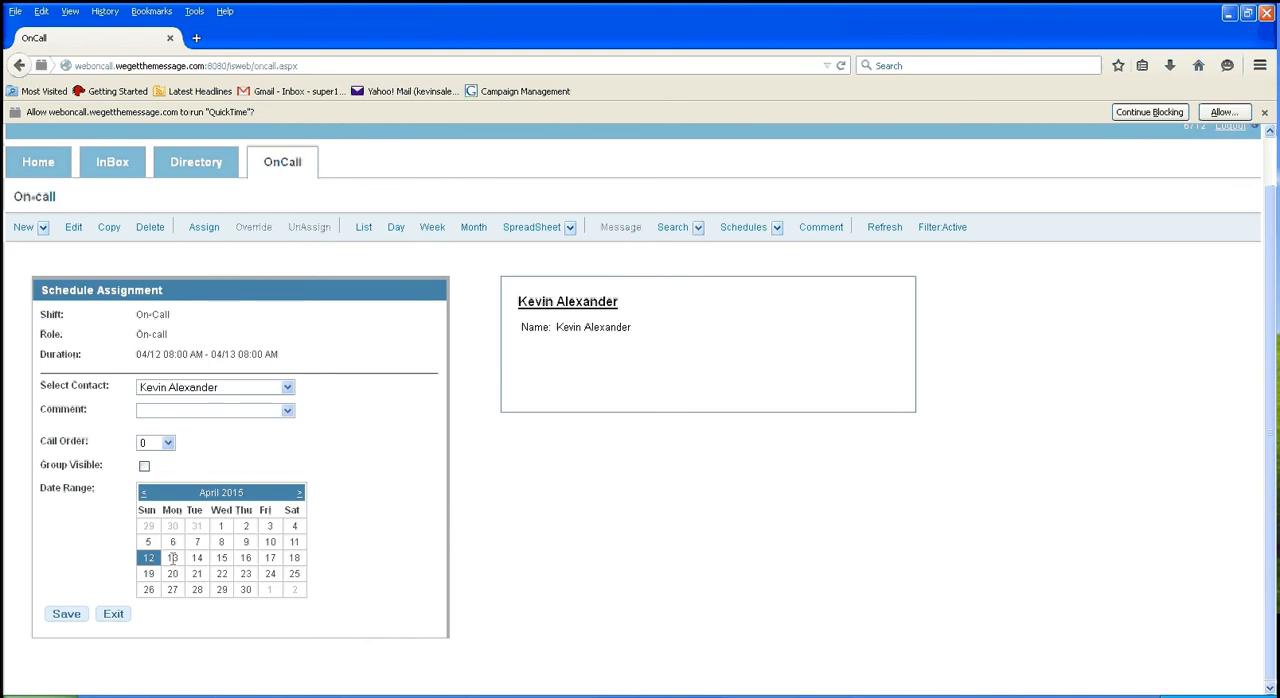
pyautogui.moveTo(173, 558); pyautogui.dragTo(296, 559)
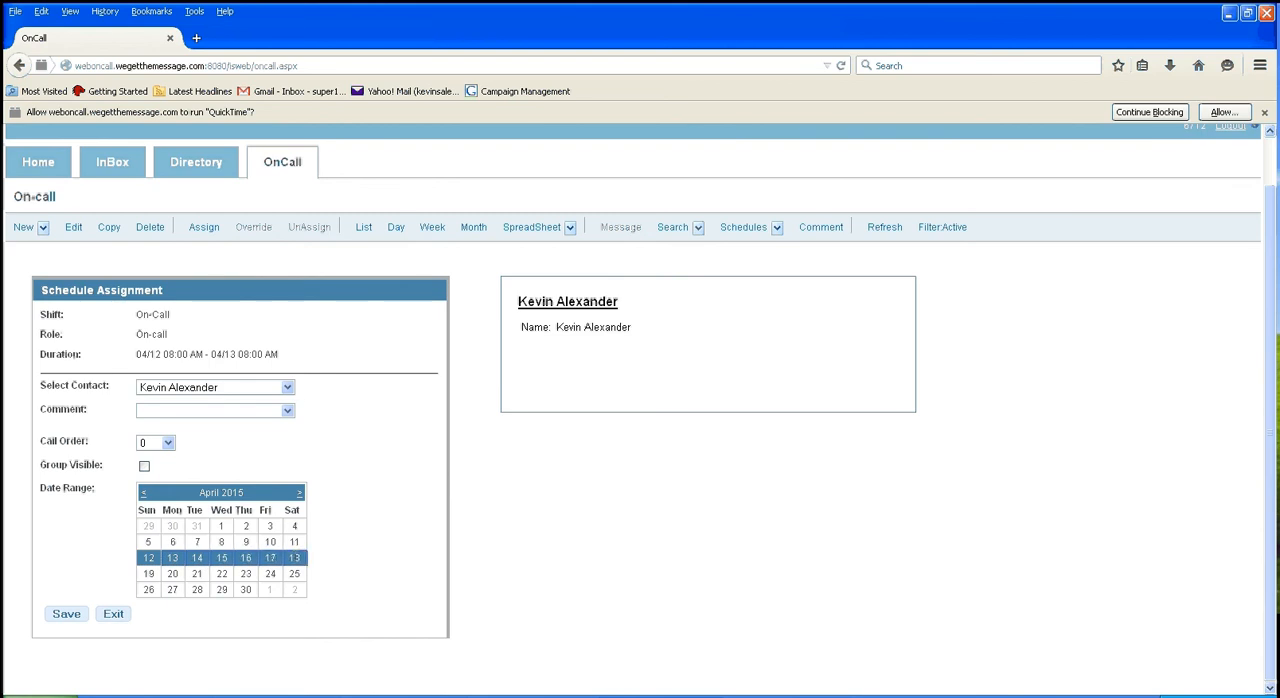
pyautogui.click(288, 387)
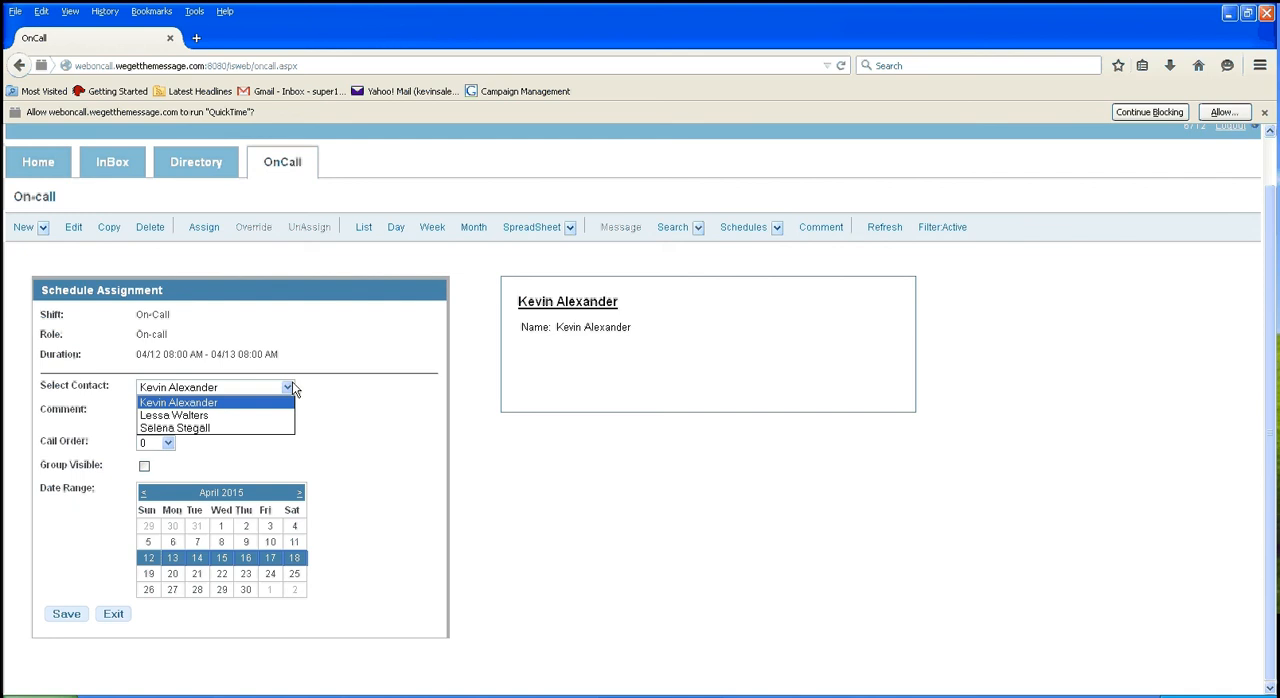
pyautogui.click(240, 428)
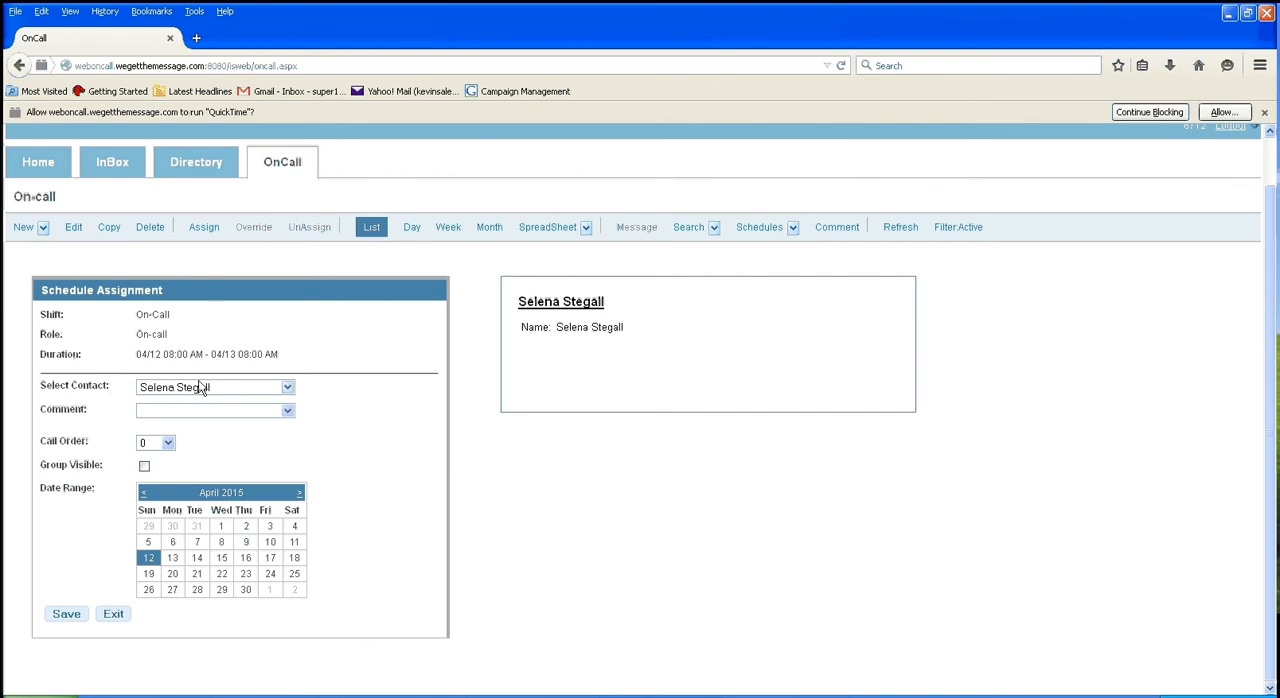
pyautogui.click(280, 387)
pyautogui.click(224, 414)
# Step: Assign the last listed contact to the On-Call shifts for April 12–18, 2015, and save the assignment
pyautogui.click(280, 387)
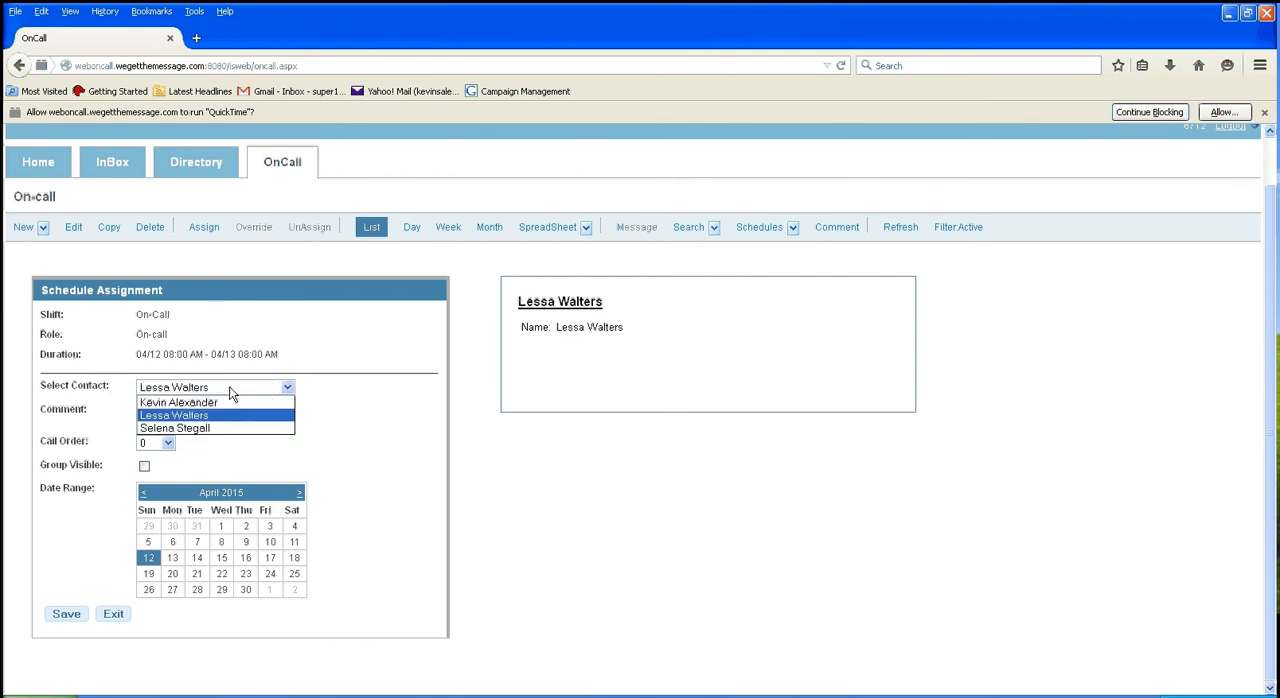
pyautogui.click(246, 428)
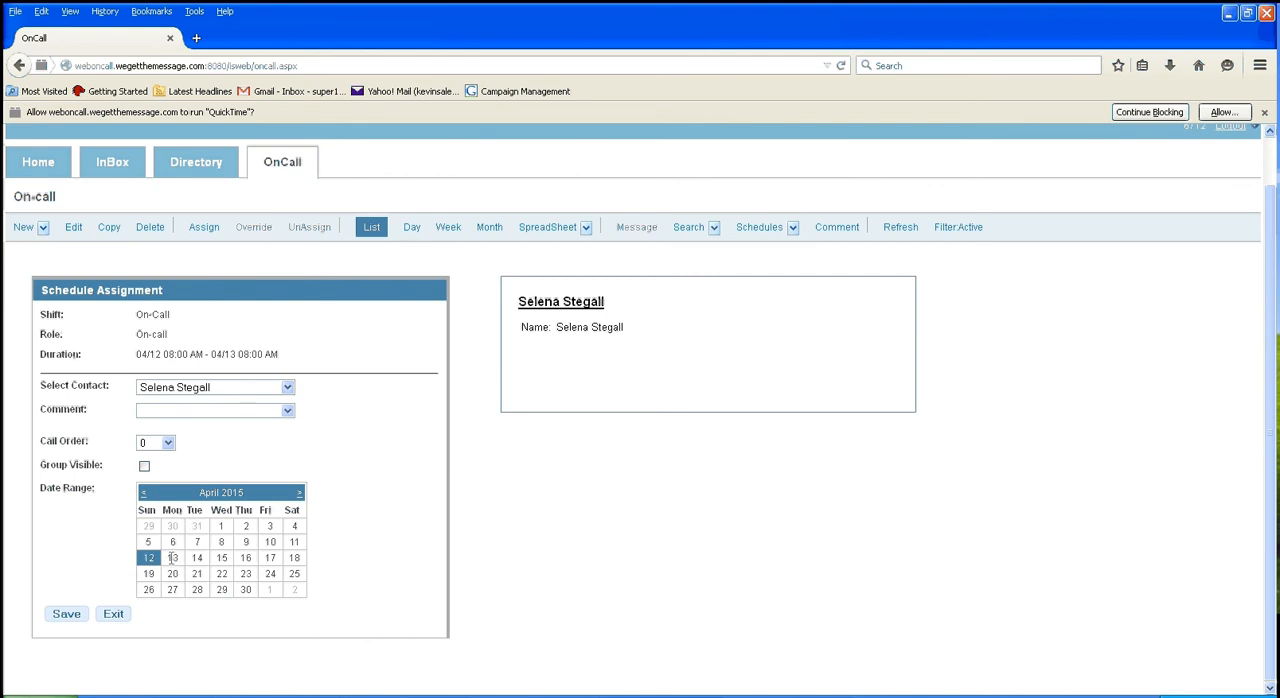
pyautogui.moveTo(173, 560); pyautogui.dragTo(300, 560)
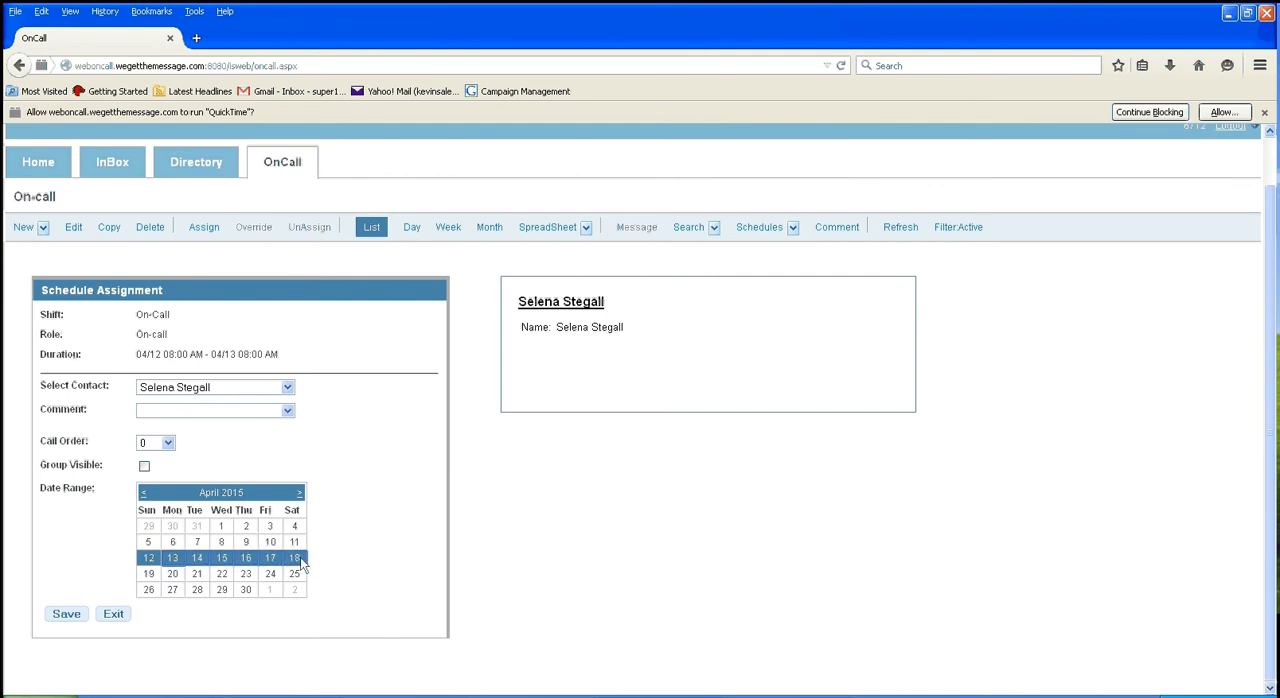
pyautogui.click(73, 615)
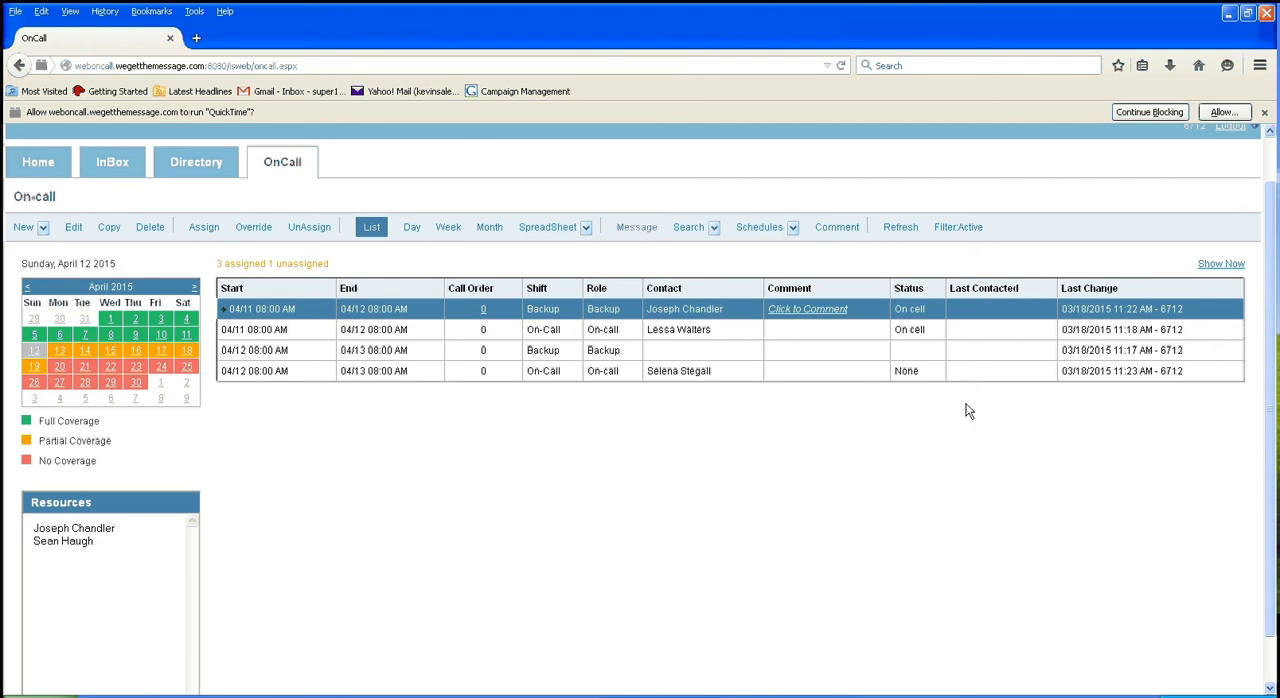
# Step: Filter the on-call schedule to show only the On-call role
pyautogui.click(966, 229)
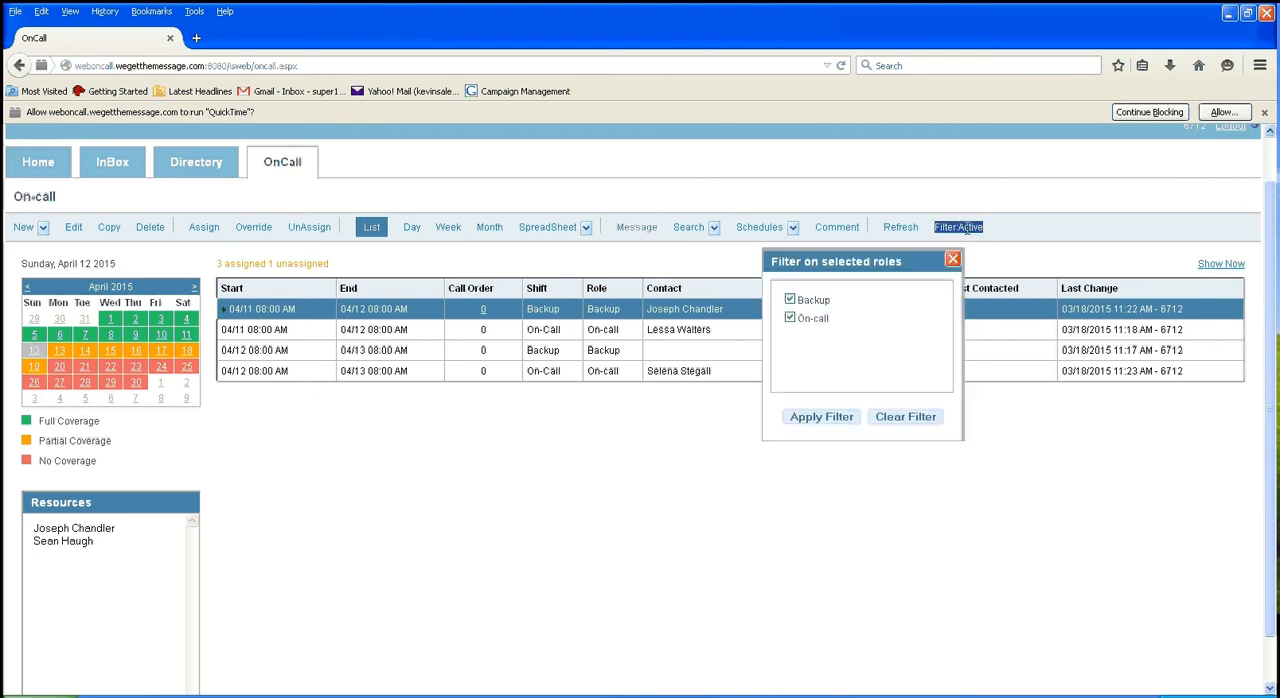
pyautogui.click(790, 299)
pyautogui.click(822, 417)
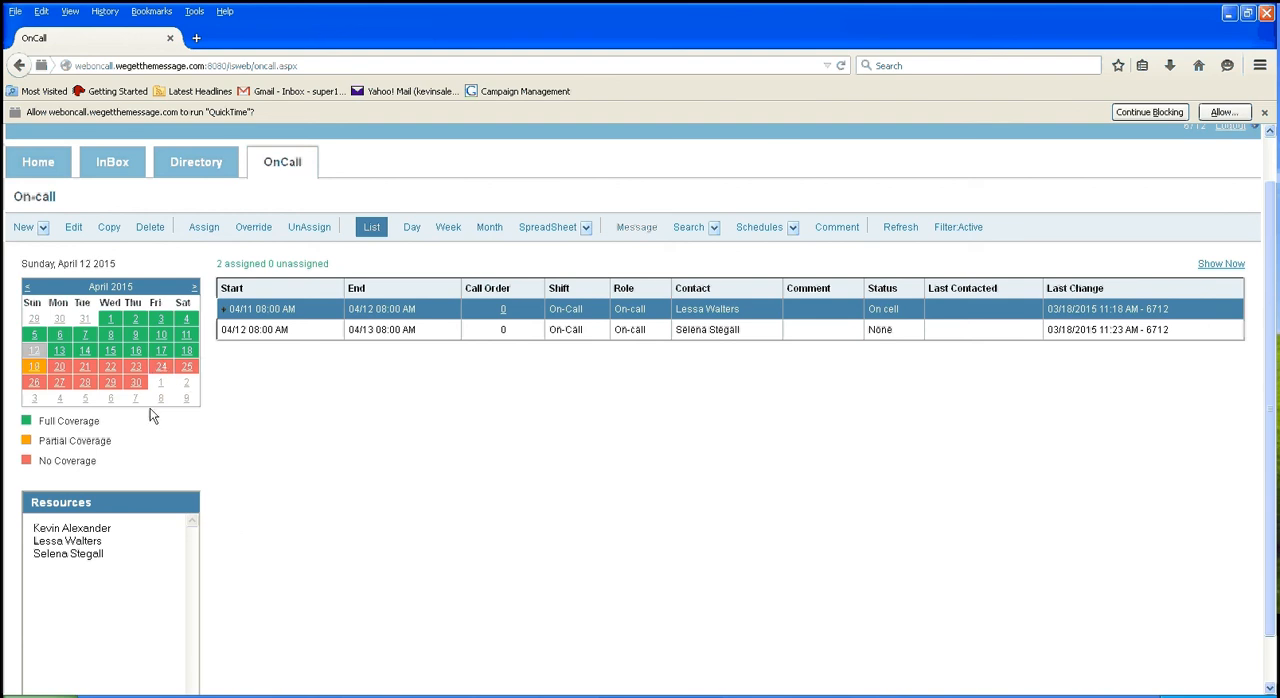
# Step: Filter the schedule to show only the Backup role, and restore the filter to both Backup and On-call
pyautogui.click(960, 227)
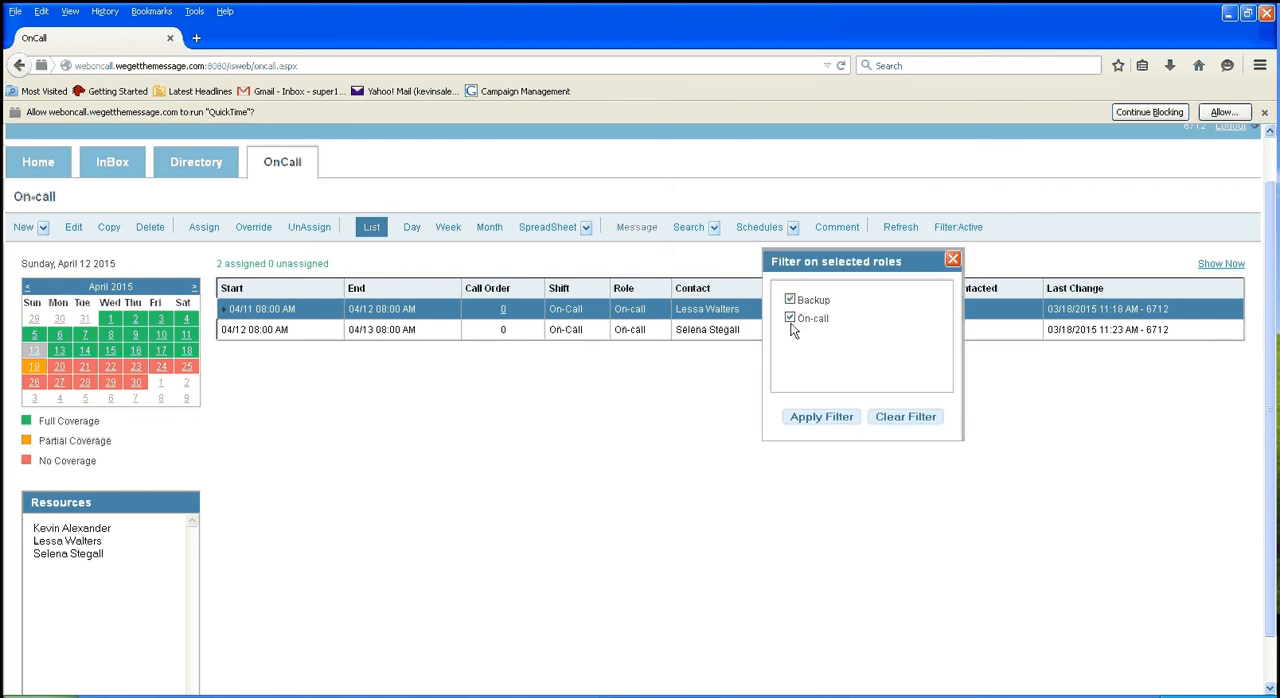
pyautogui.click(791, 320)
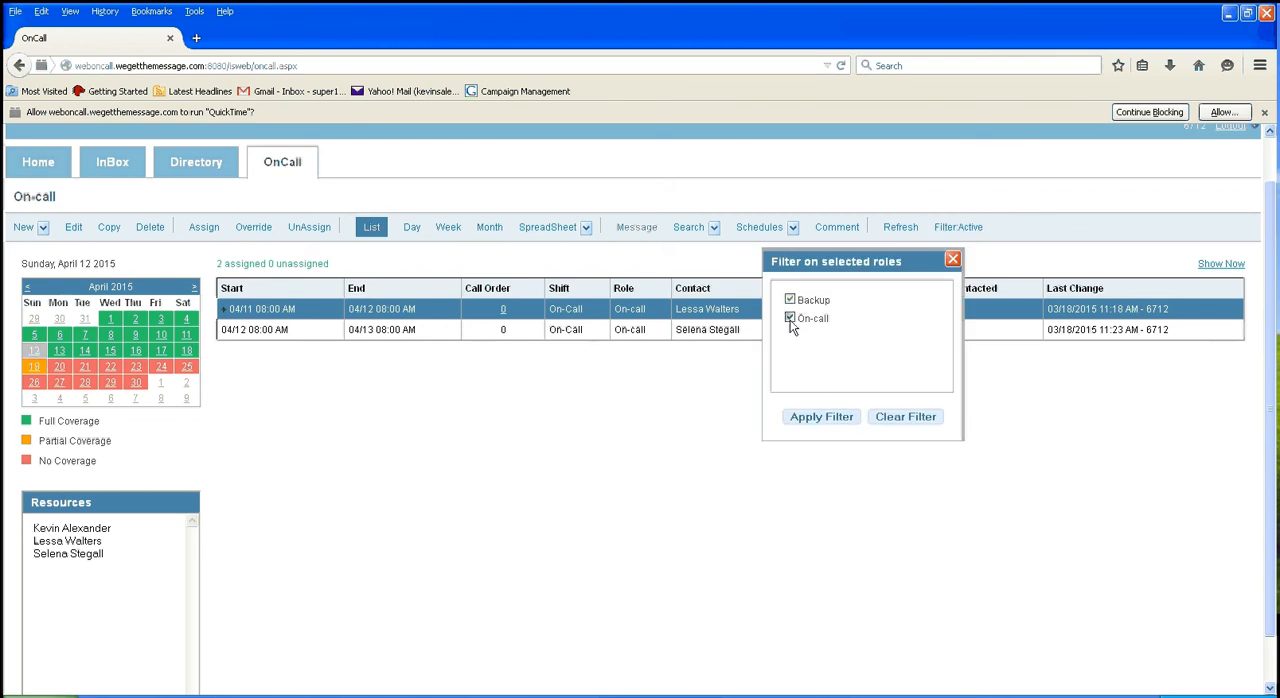
pyautogui.click(803, 420)
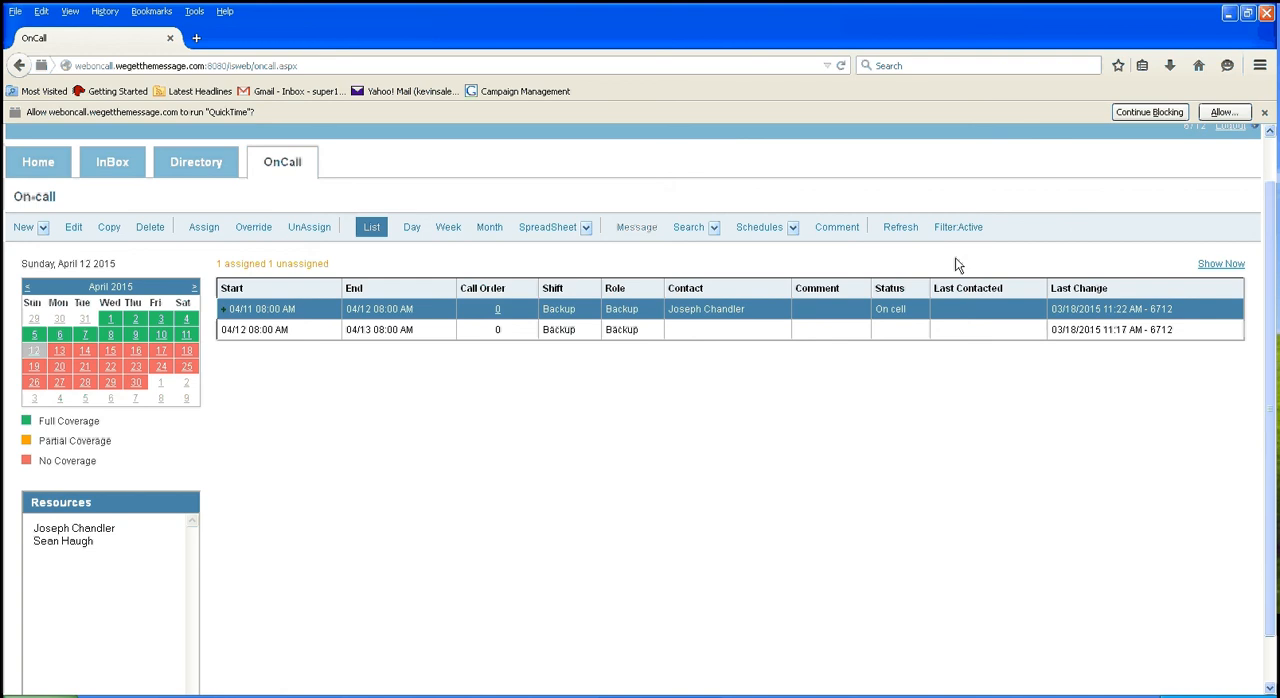
pyautogui.click(955, 227)
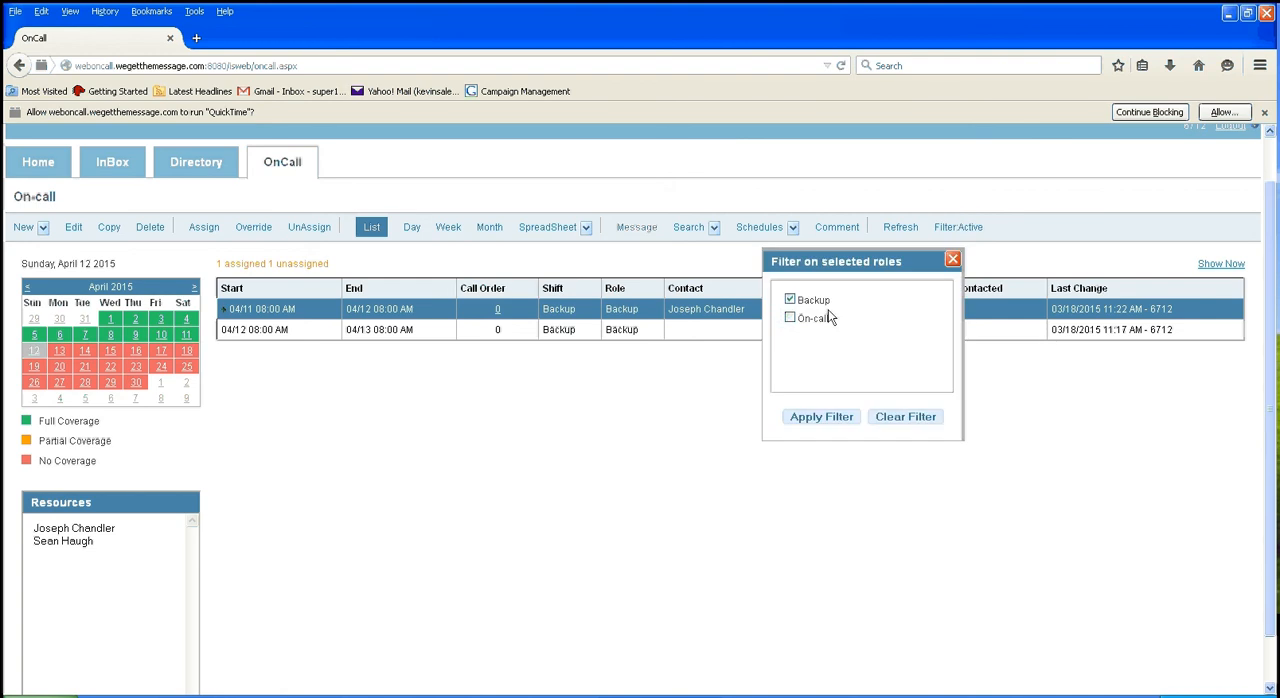
pyautogui.click(821, 418)
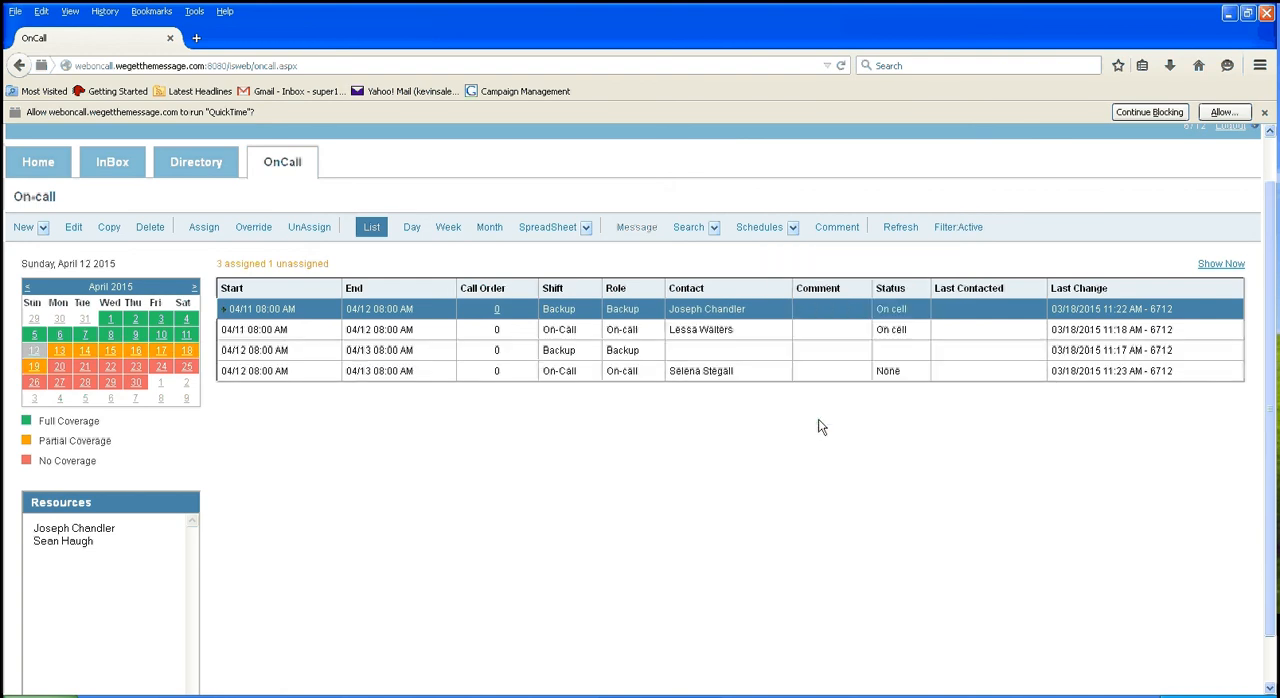
# Step: Open the override form for the On-Call shift starting April 10, 2015 at 8:00 AM
pyautogui.click(186, 334)
pyautogui.click(162, 336)
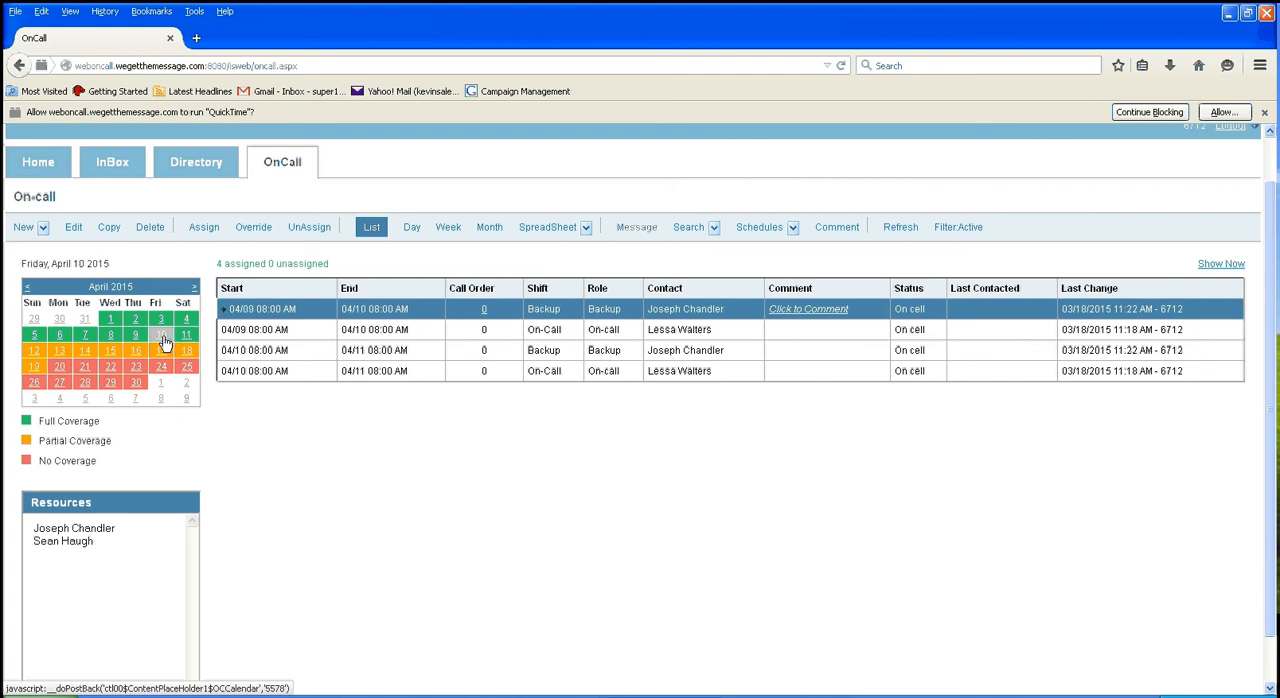
pyautogui.click(272, 371)
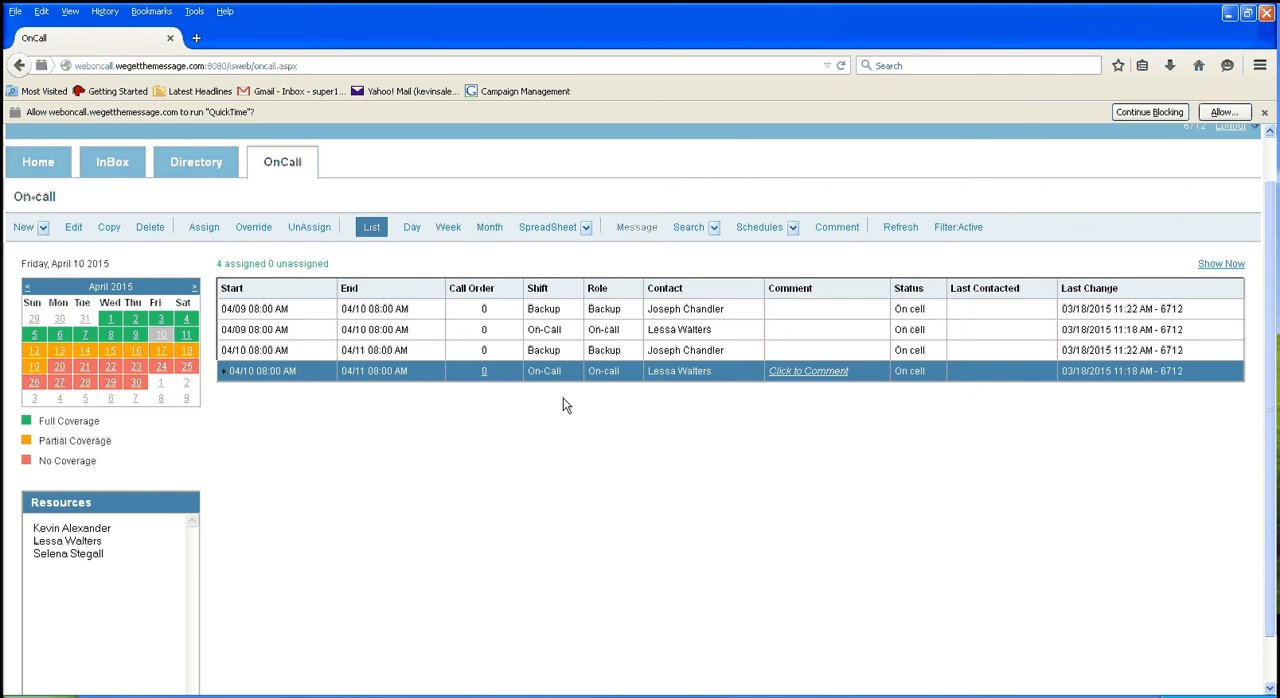
pyautogui.click(253, 228)
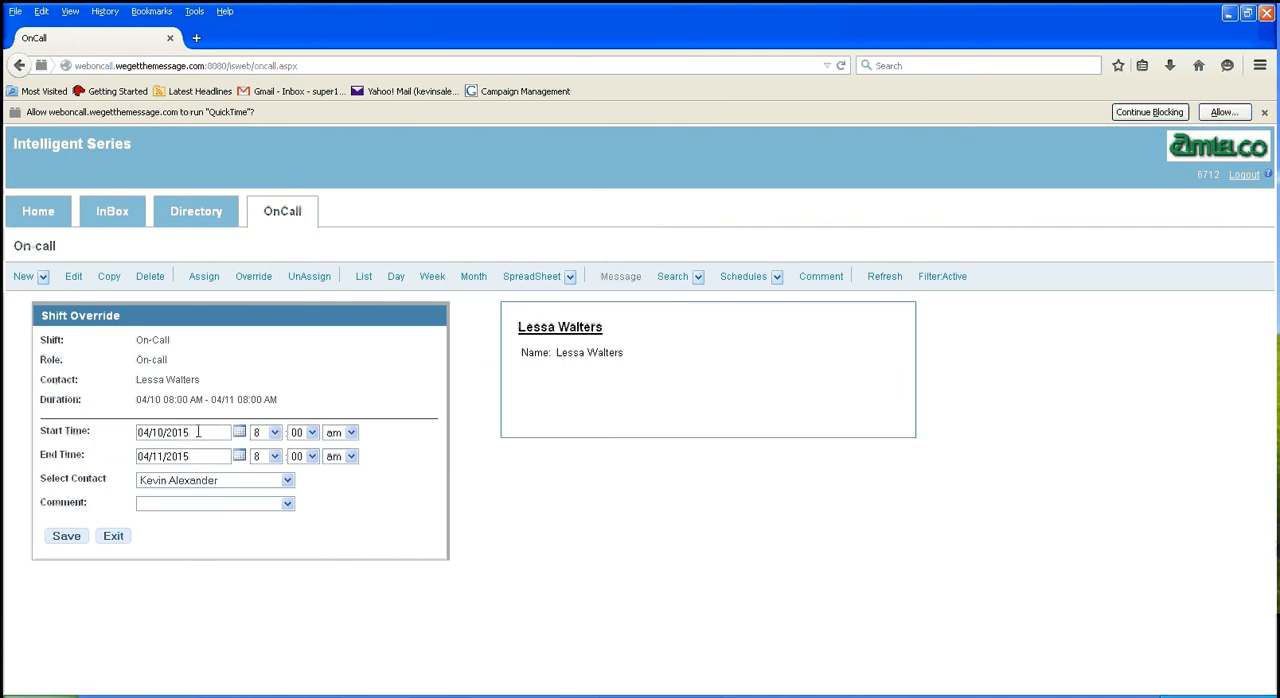
# Step: Set the override period to run from 6:00 pm to 9:00 pm on 04/10/2015
pyautogui.click(274, 432)
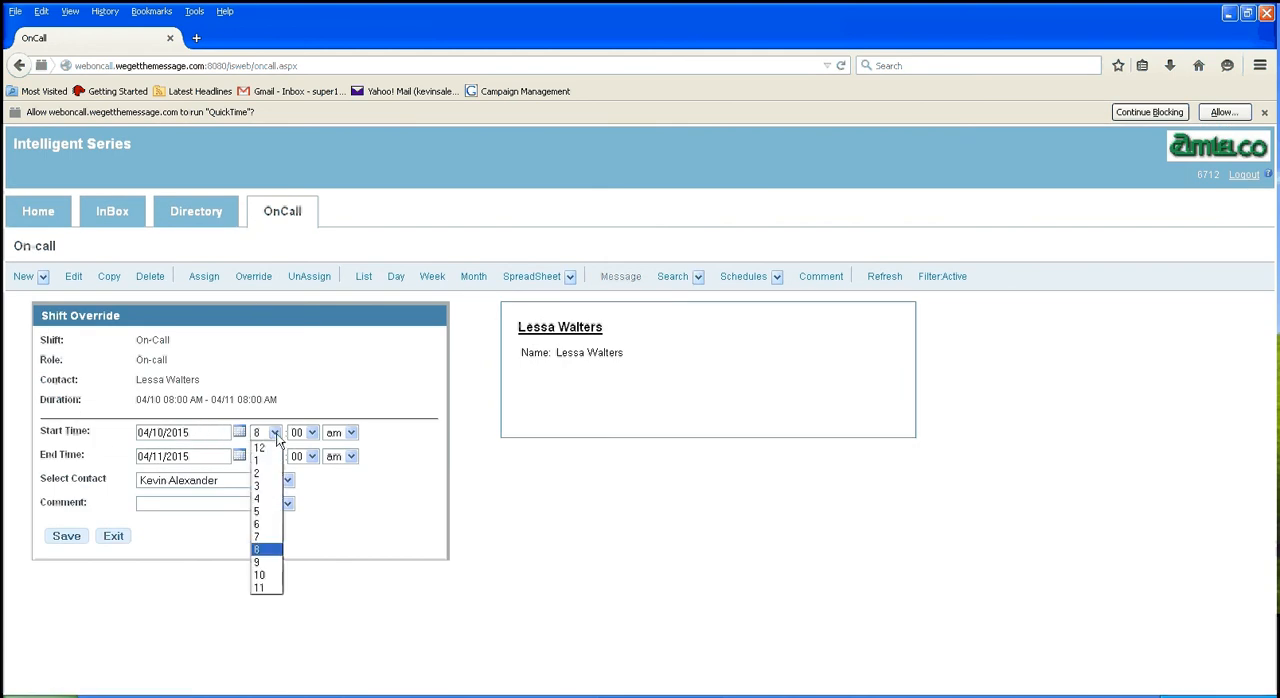
pyautogui.click(274, 526)
pyautogui.click(352, 432)
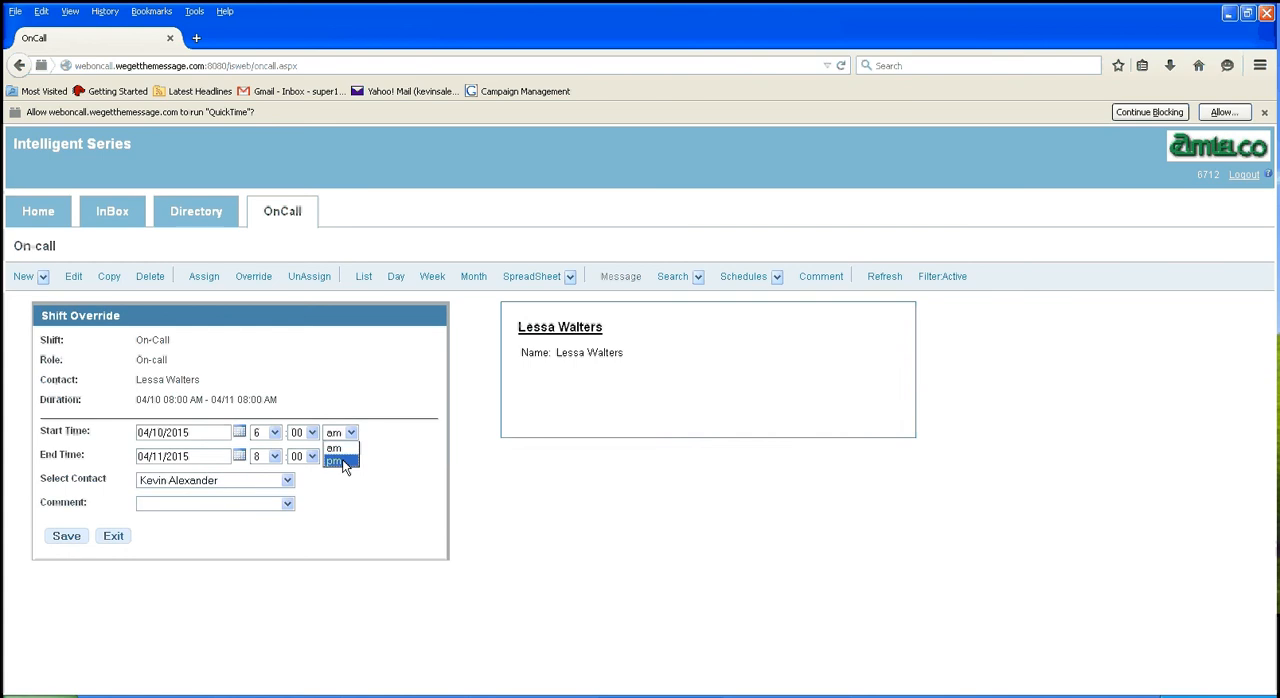
pyautogui.click(342, 459)
pyautogui.click(162, 456)
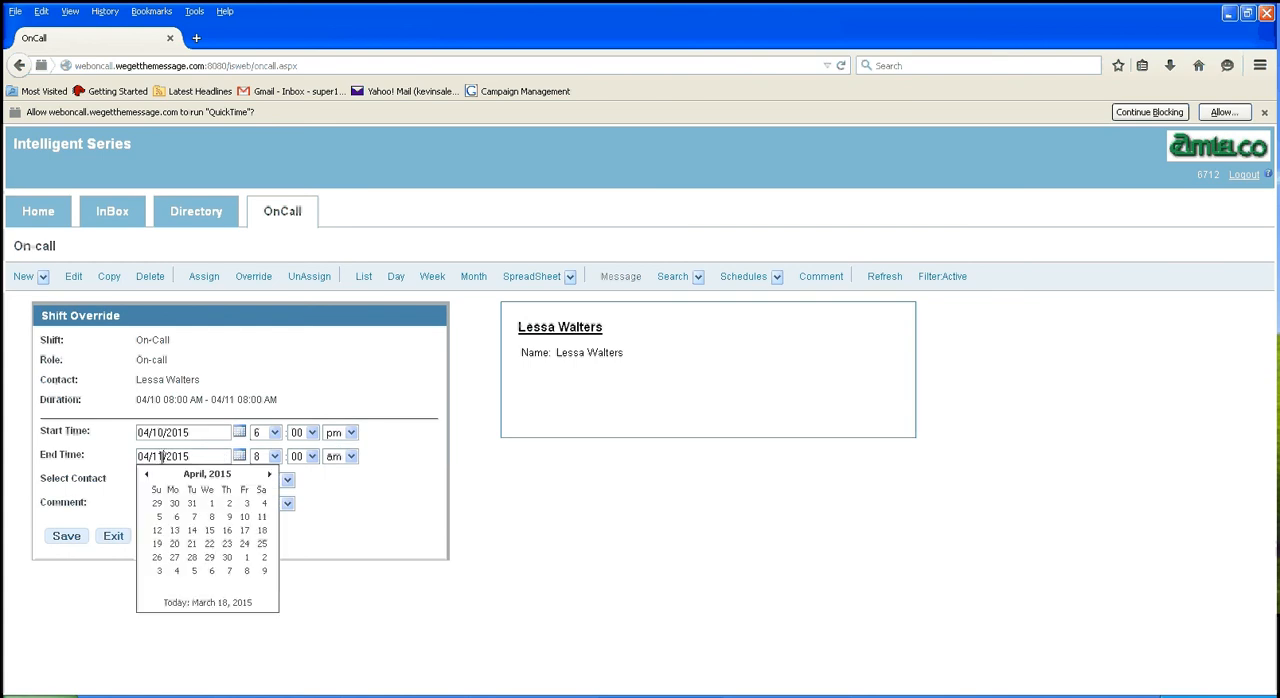
pyautogui.click(246, 517)
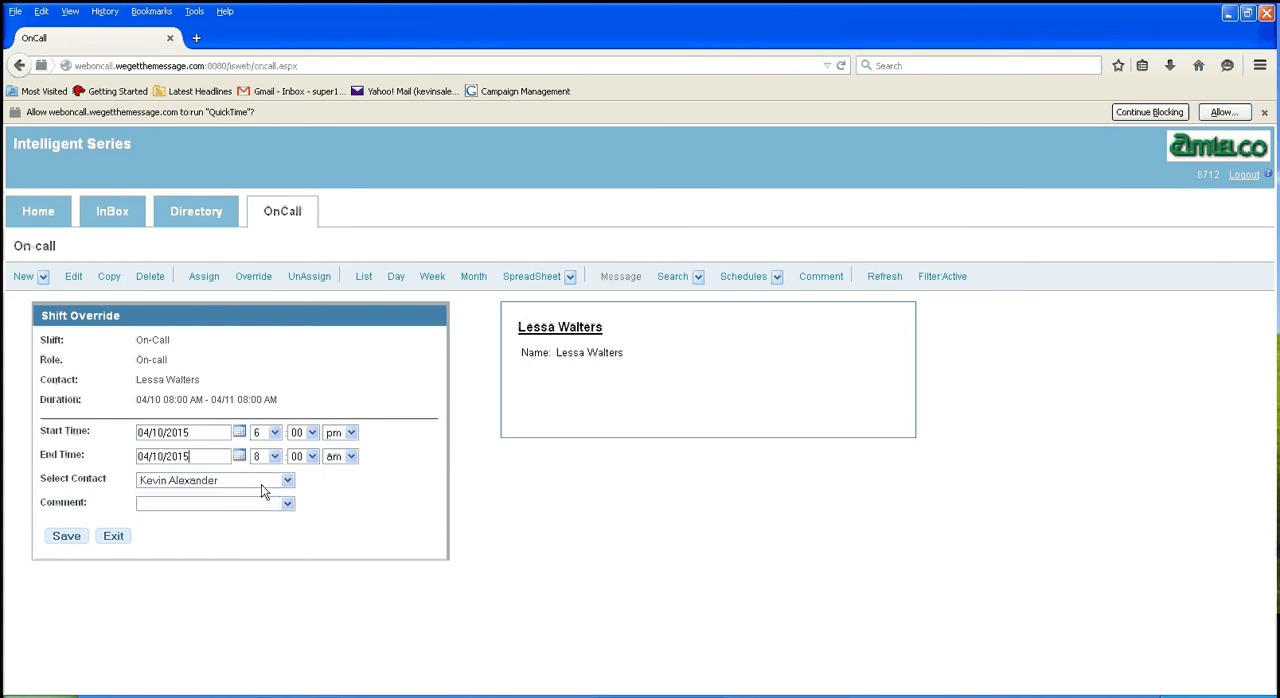
pyautogui.click(268, 457)
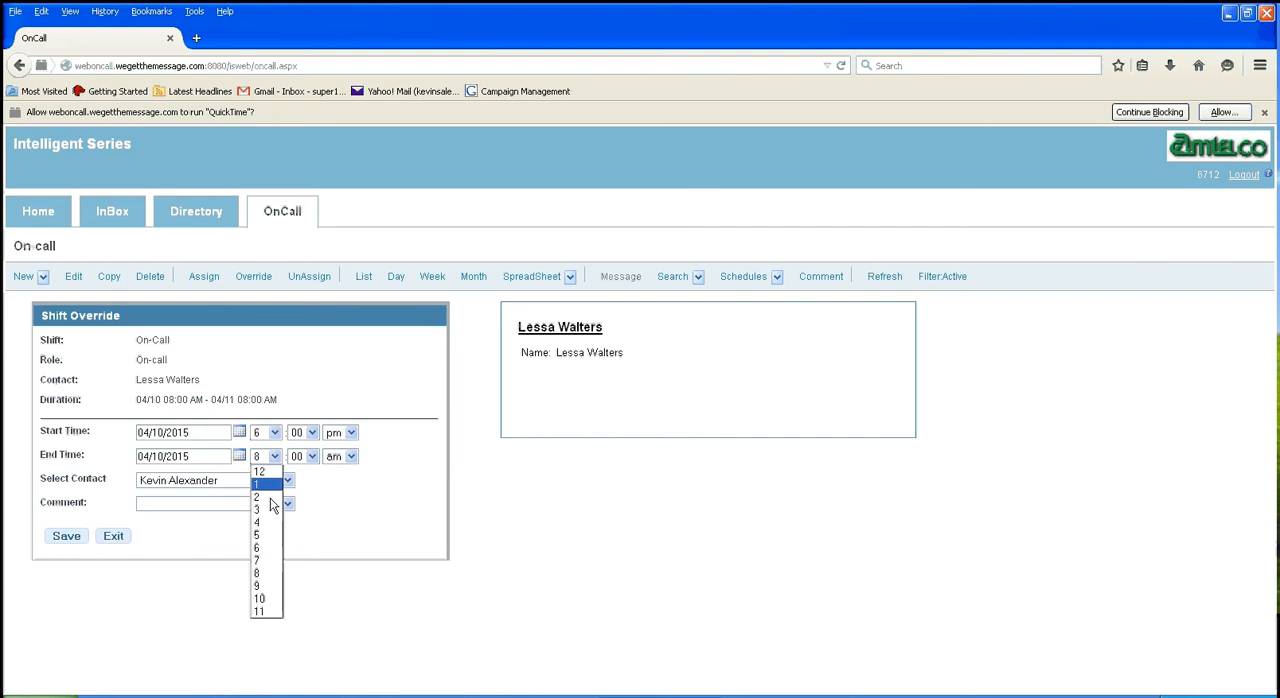
pyautogui.click(264, 587)
pyautogui.click(344, 459)
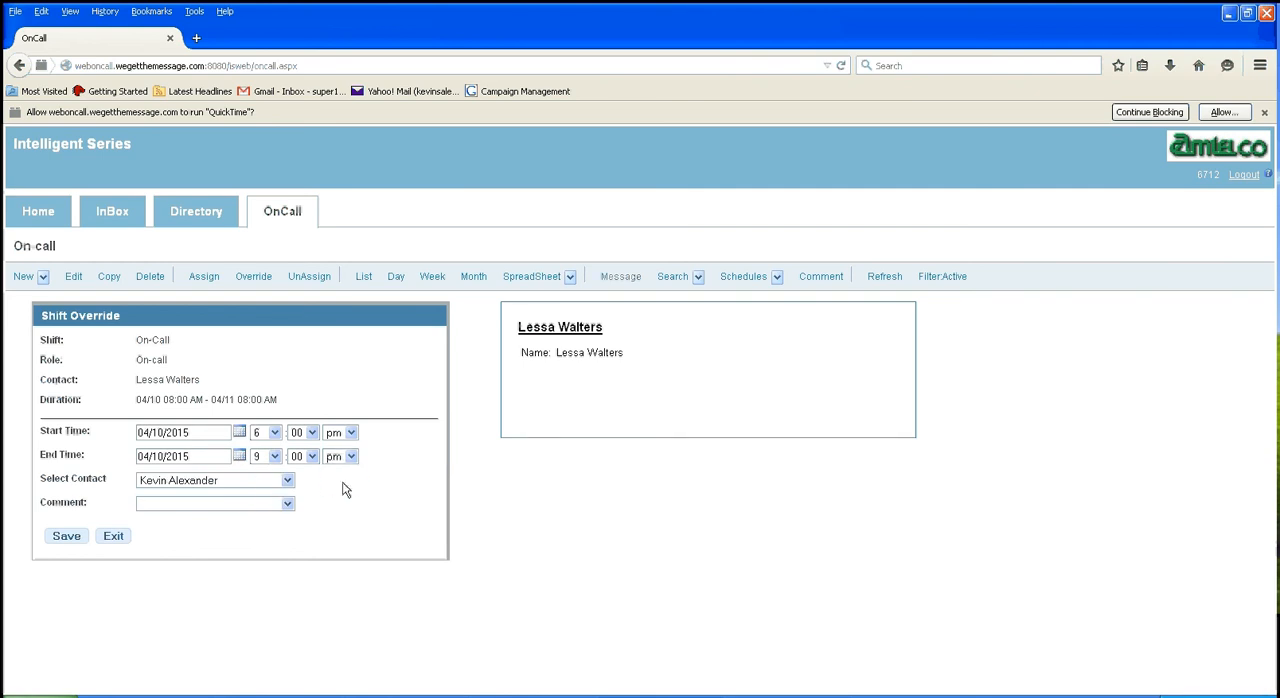
# Step: Choose the first listed contact to cover the April 10 override, and save it
pyautogui.click(284, 482)
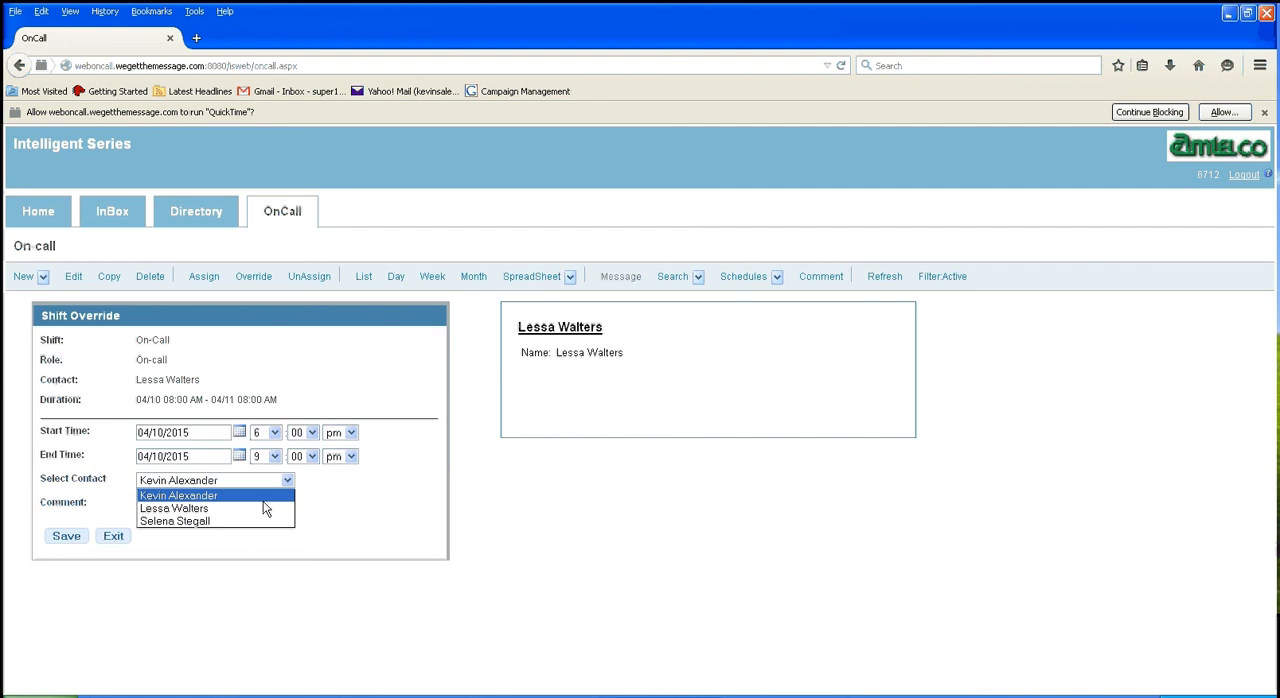
pyautogui.click(268, 494)
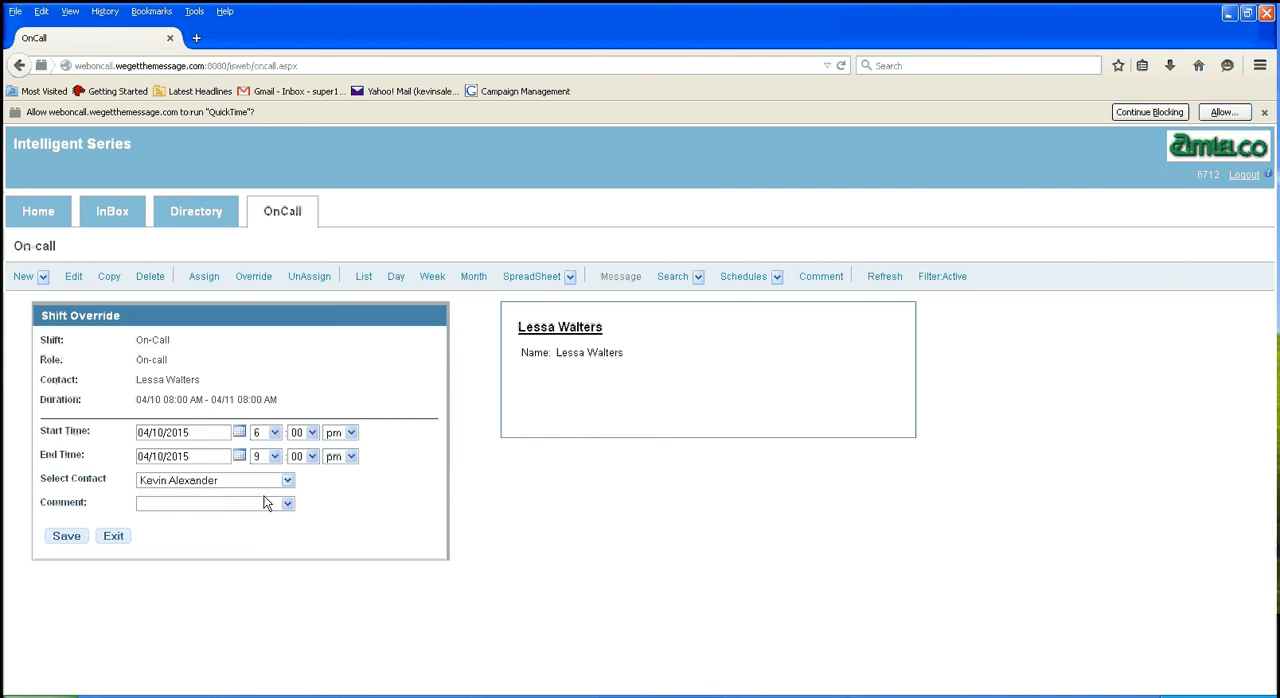
pyautogui.click(63, 538)
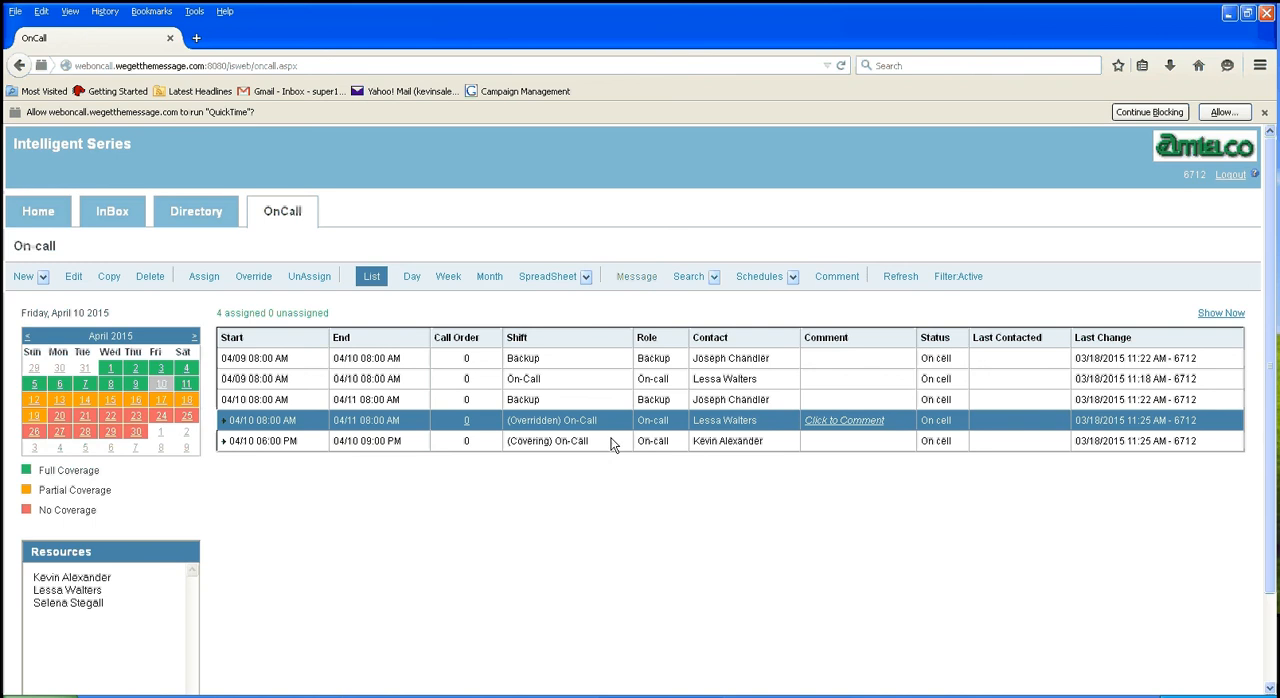
# Step: Select the covering On-Call shift on April 10, and view the schedule by day, week and month
pyautogui.click(241, 446)
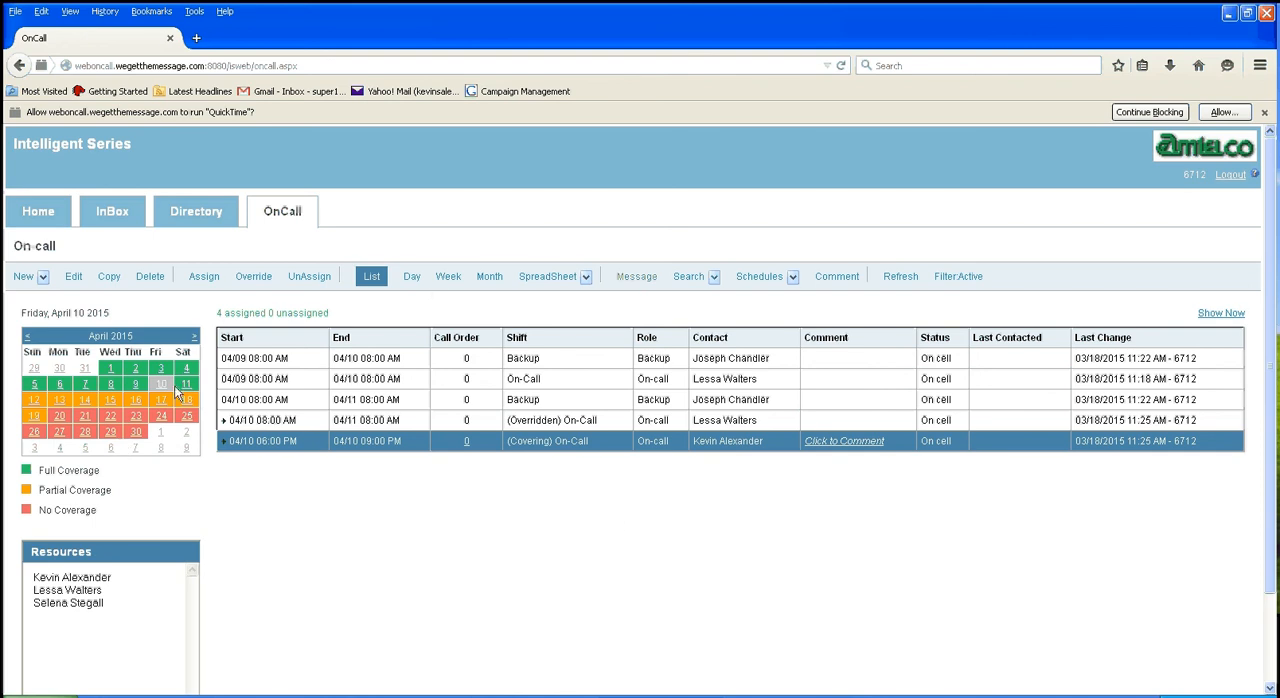
pyautogui.click(410, 278)
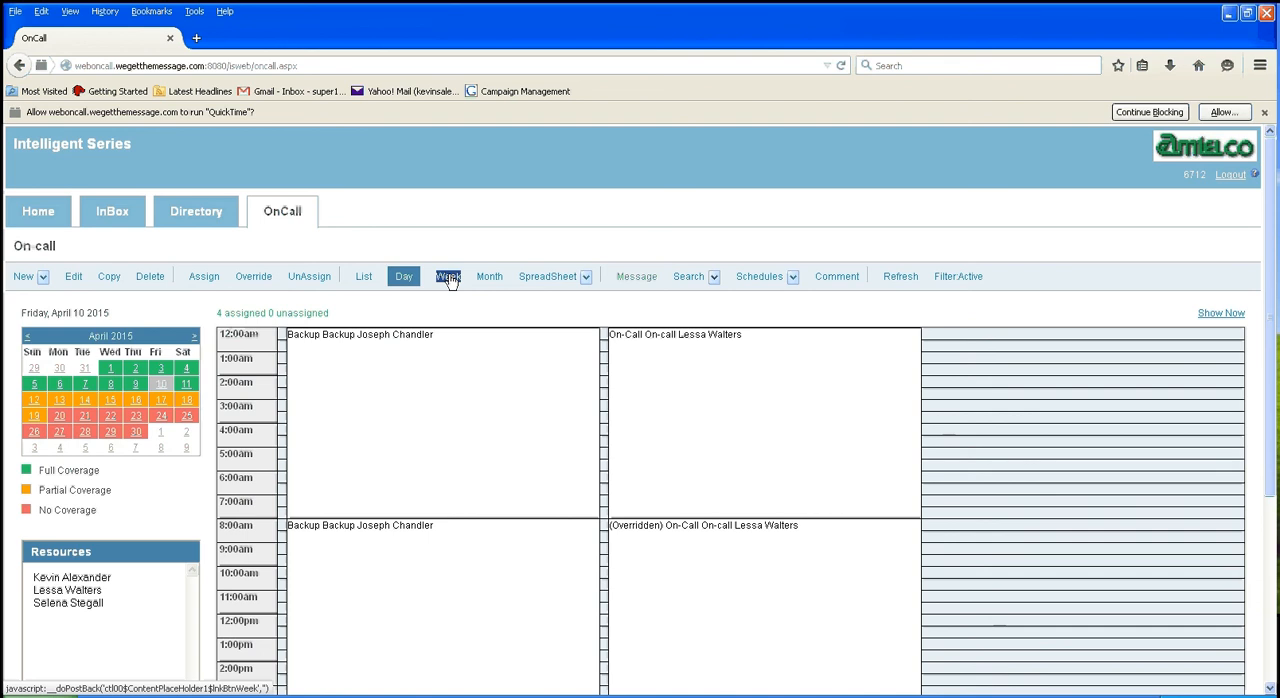
pyautogui.click(448, 278)
pyautogui.click(488, 280)
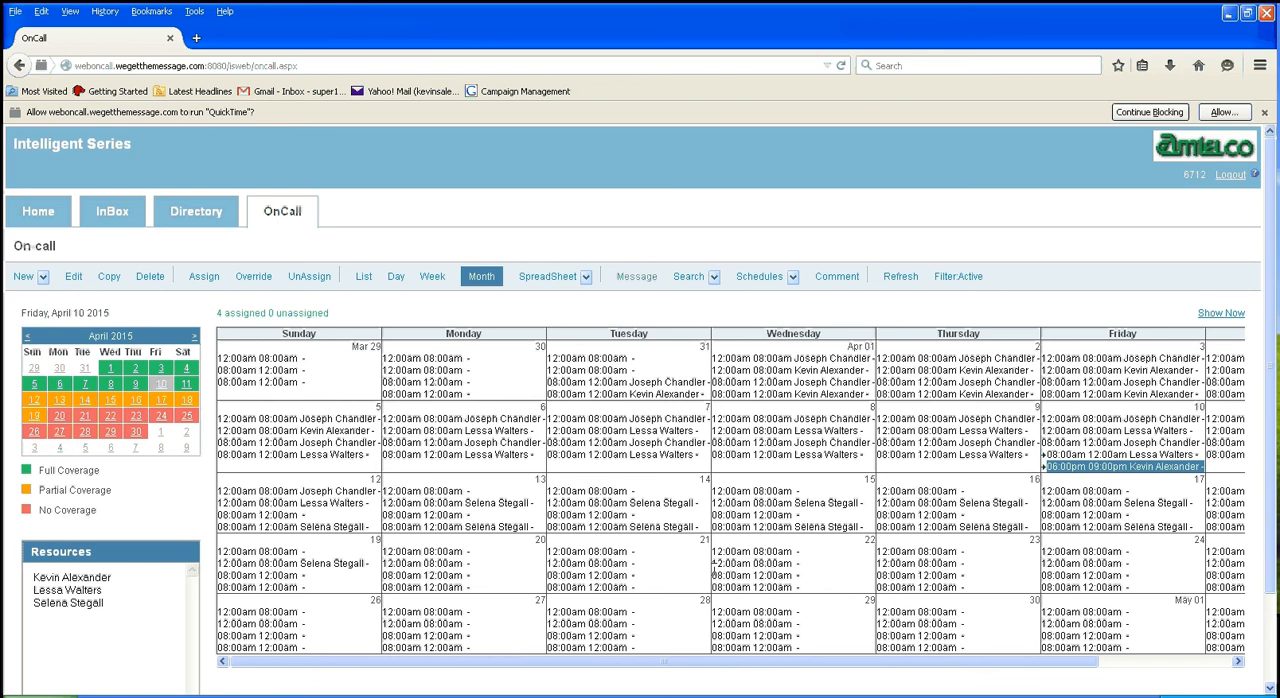
# Step: Filter the month schedule to the On-call role only, and restore the filter to both Backup and On-call
pyautogui.doubleClick(977, 277)
pyautogui.click(977, 277)
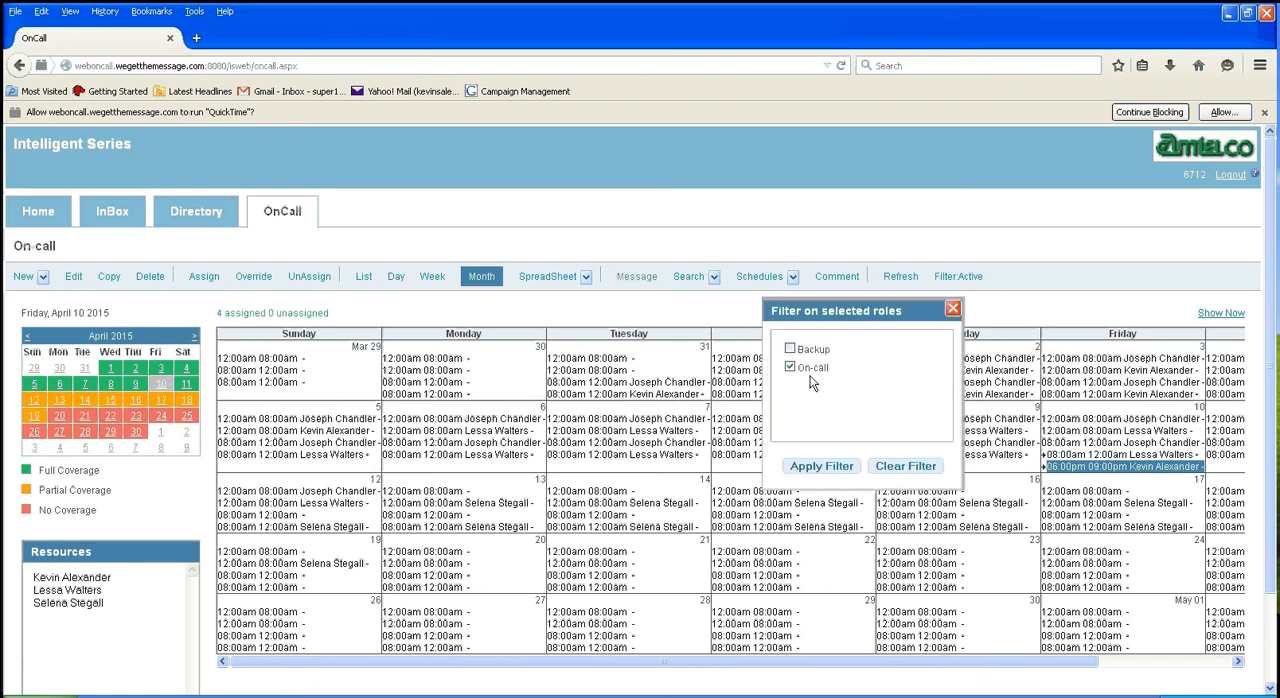
pyautogui.click(820, 466)
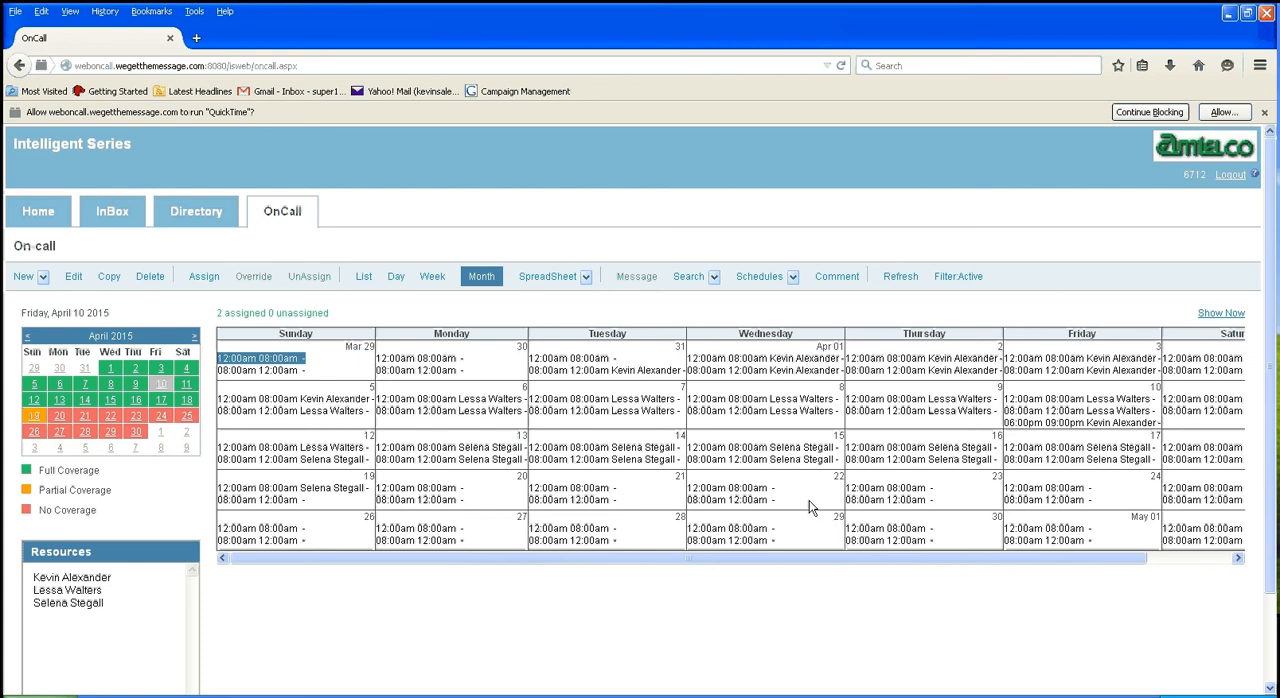
pyautogui.click(958, 276)
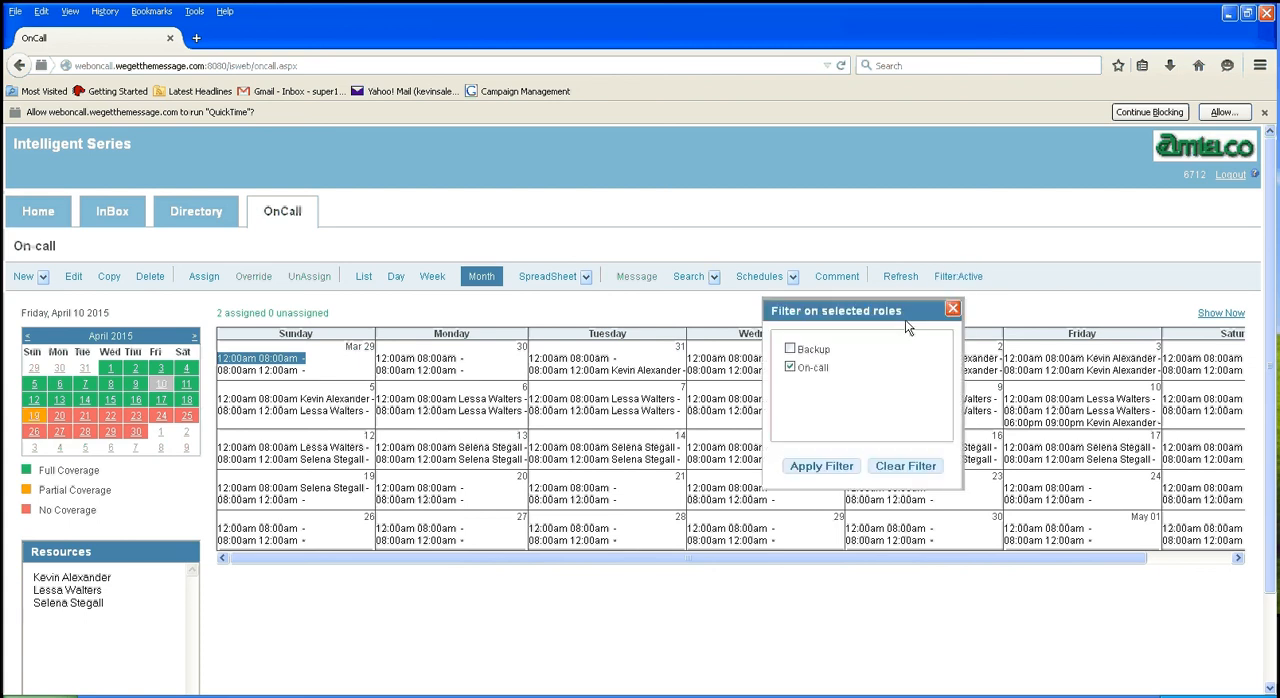
pyautogui.click(790, 349)
pyautogui.click(822, 467)
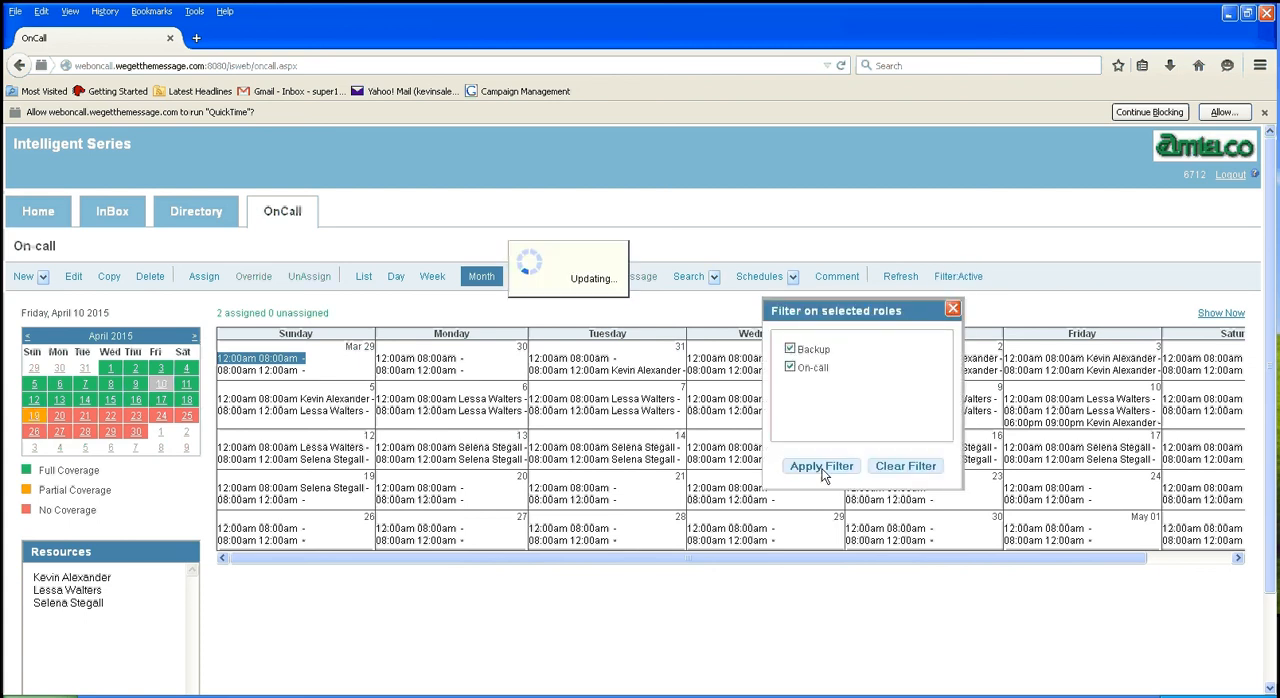
# Step: View the April 2015 schedule as a spreadsheet by shift, and return to the list view
pyautogui.click(703, 281)
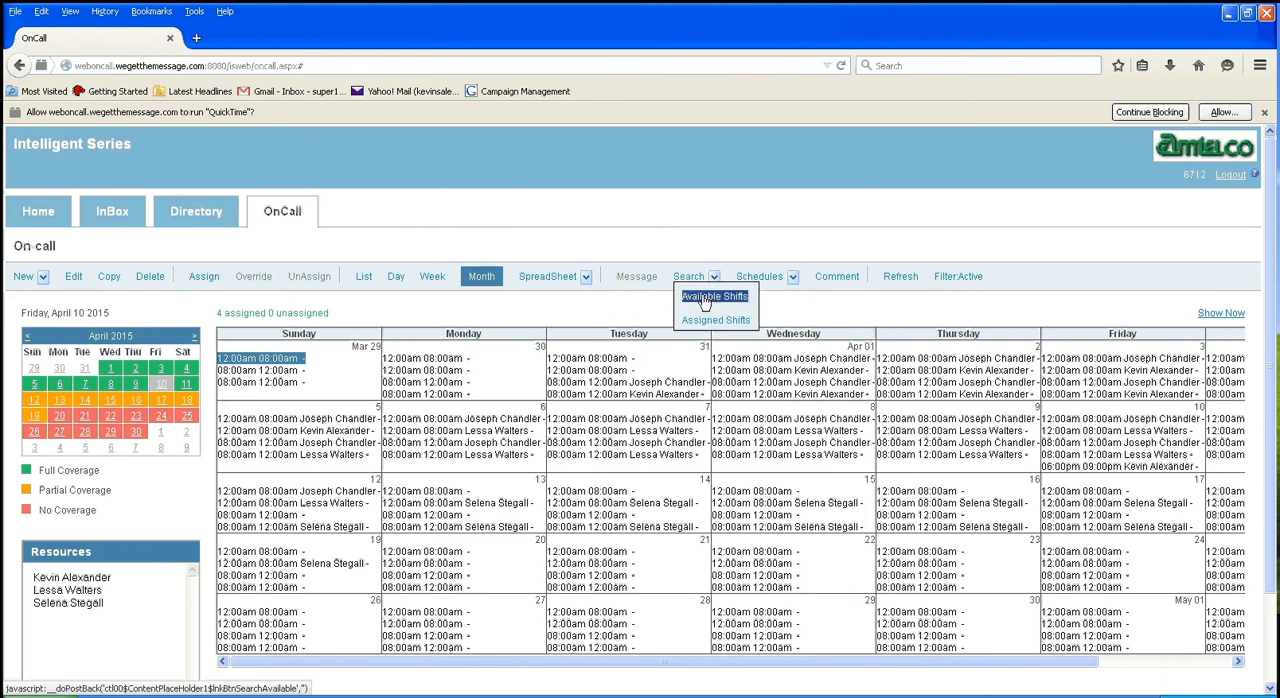
pyautogui.click(548, 278)
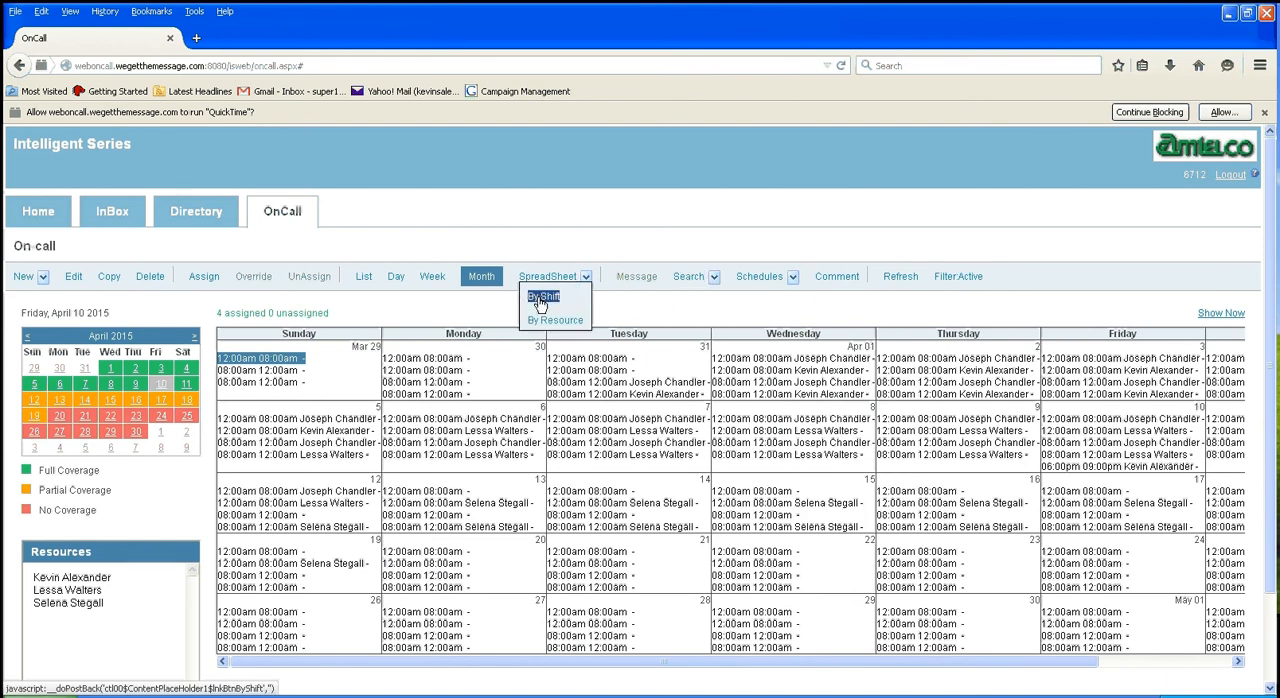
pyautogui.click(541, 298)
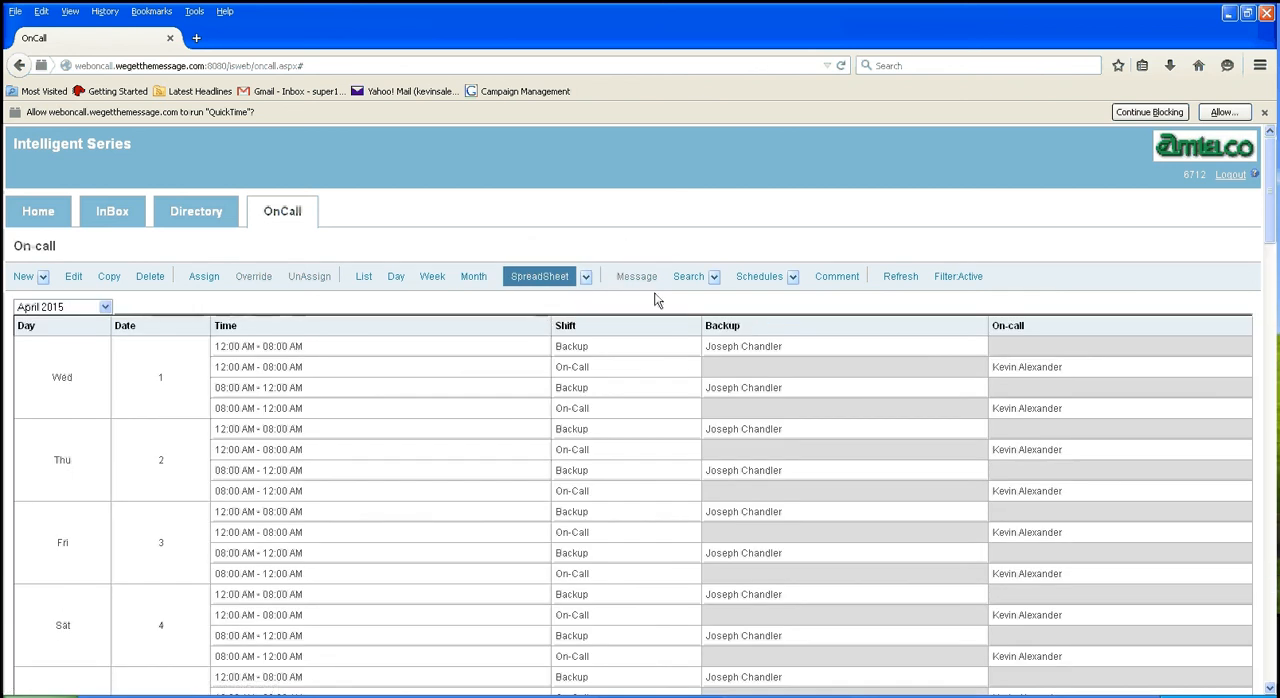
pyautogui.moveTo(773, 283)
pyautogui.click(363, 280)
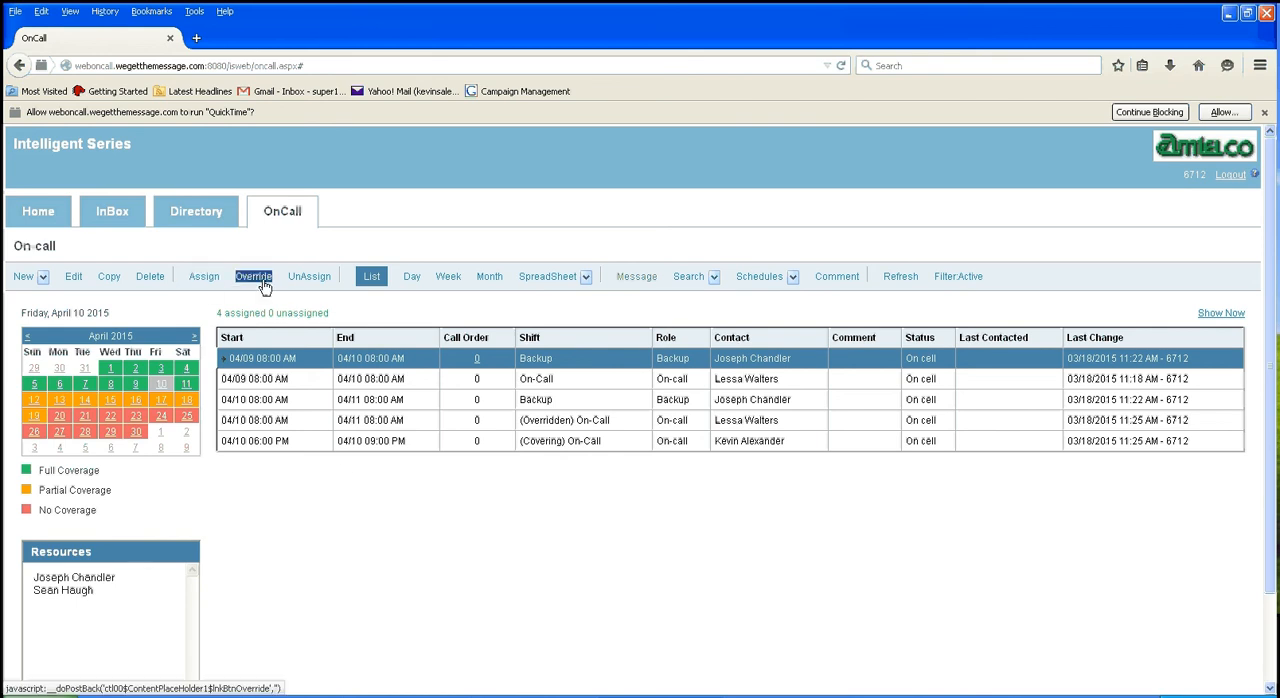
# Step: Unassign the covering On-Call shift from 6:00 PM to 9:00 PM on April 10, 2015
pyautogui.doubleClick(296, 278)
pyautogui.click(561, 441)
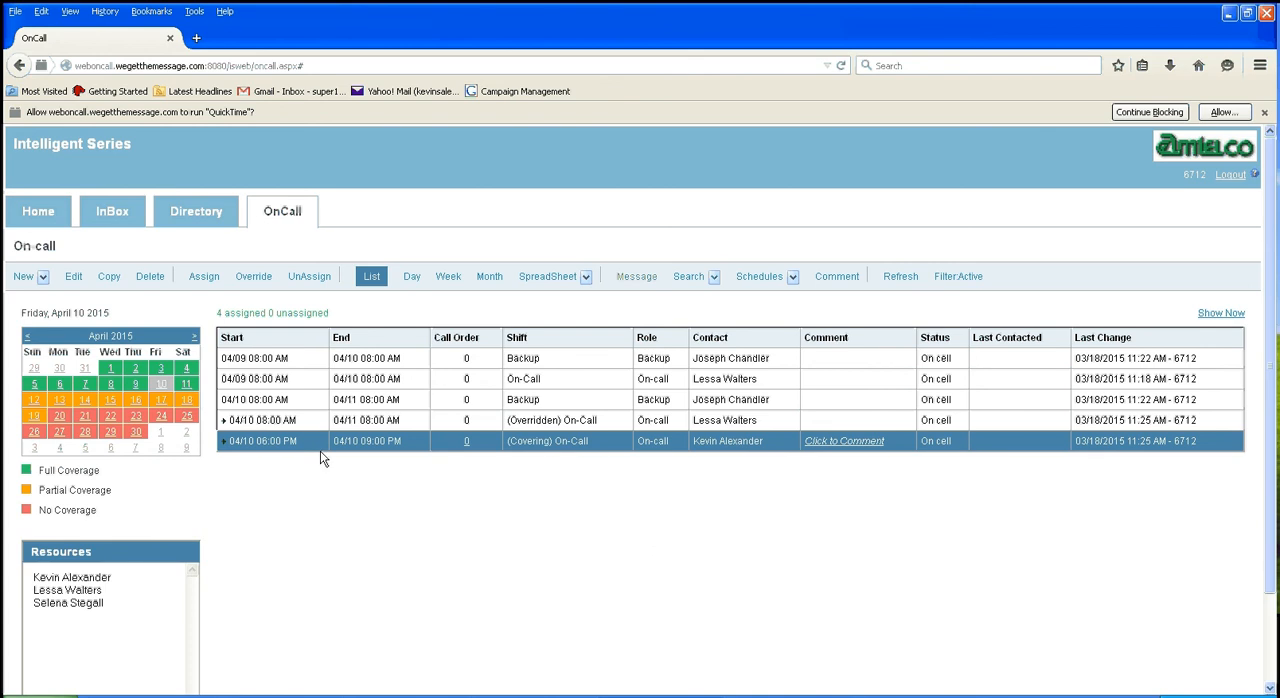
pyautogui.click(309, 277)
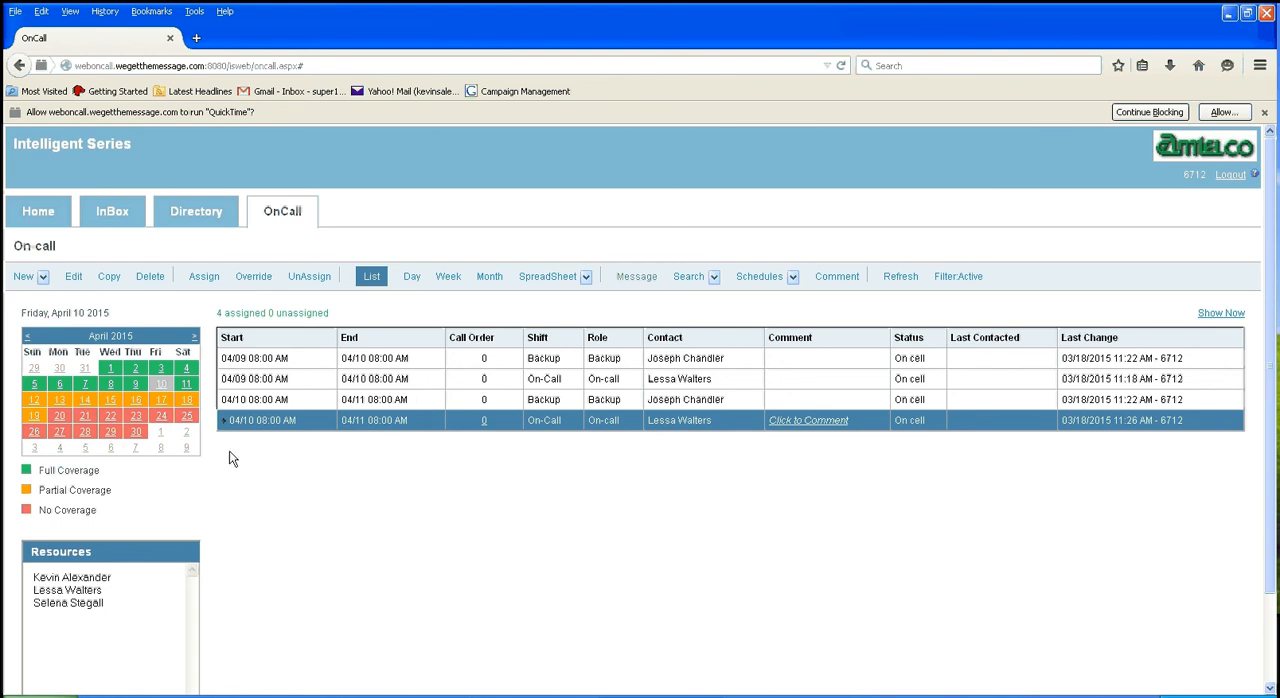
# Step: Browse the schedule calendar ahead to June 2015, and return to April 2015
pyautogui.click(196, 341)
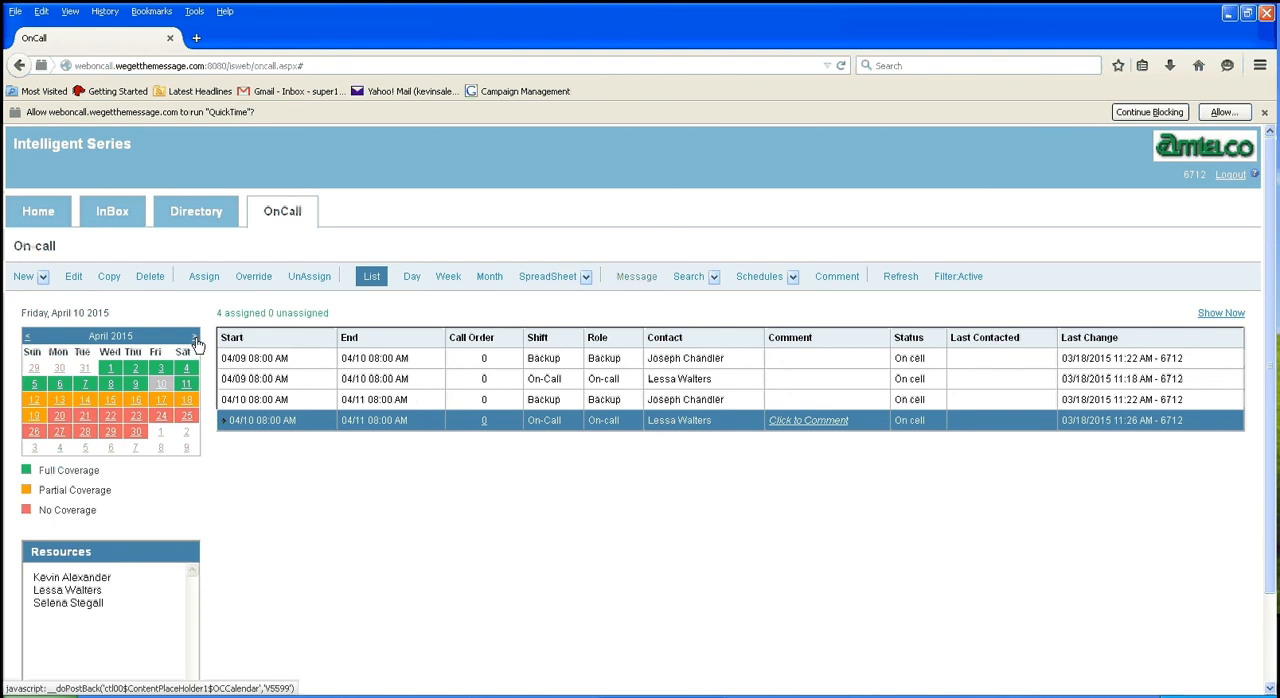
pyautogui.click(196, 341)
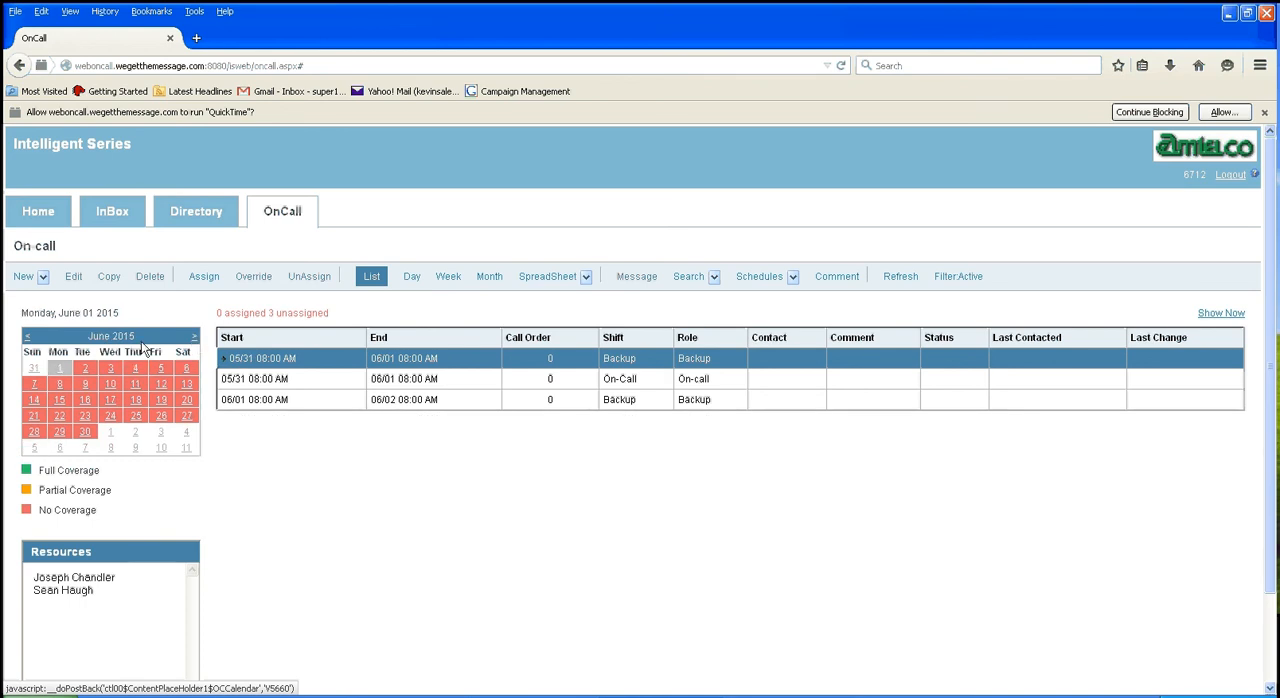
pyautogui.click(27, 340)
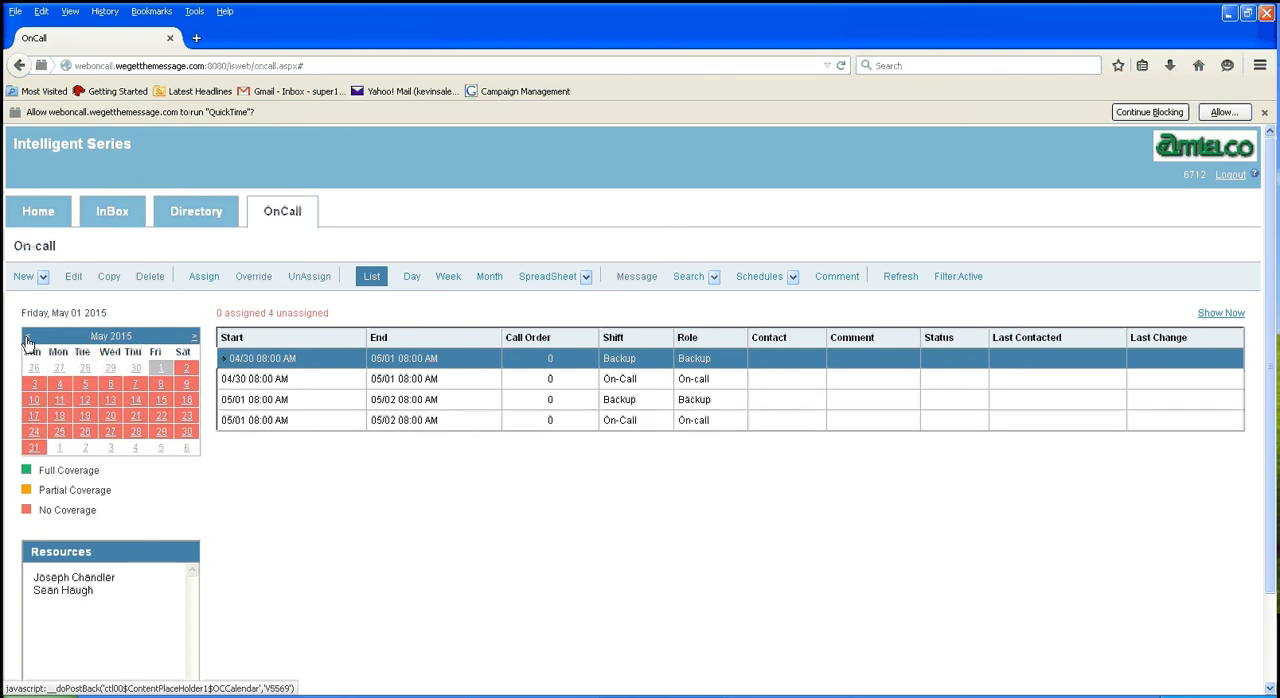
pyautogui.click(27, 338)
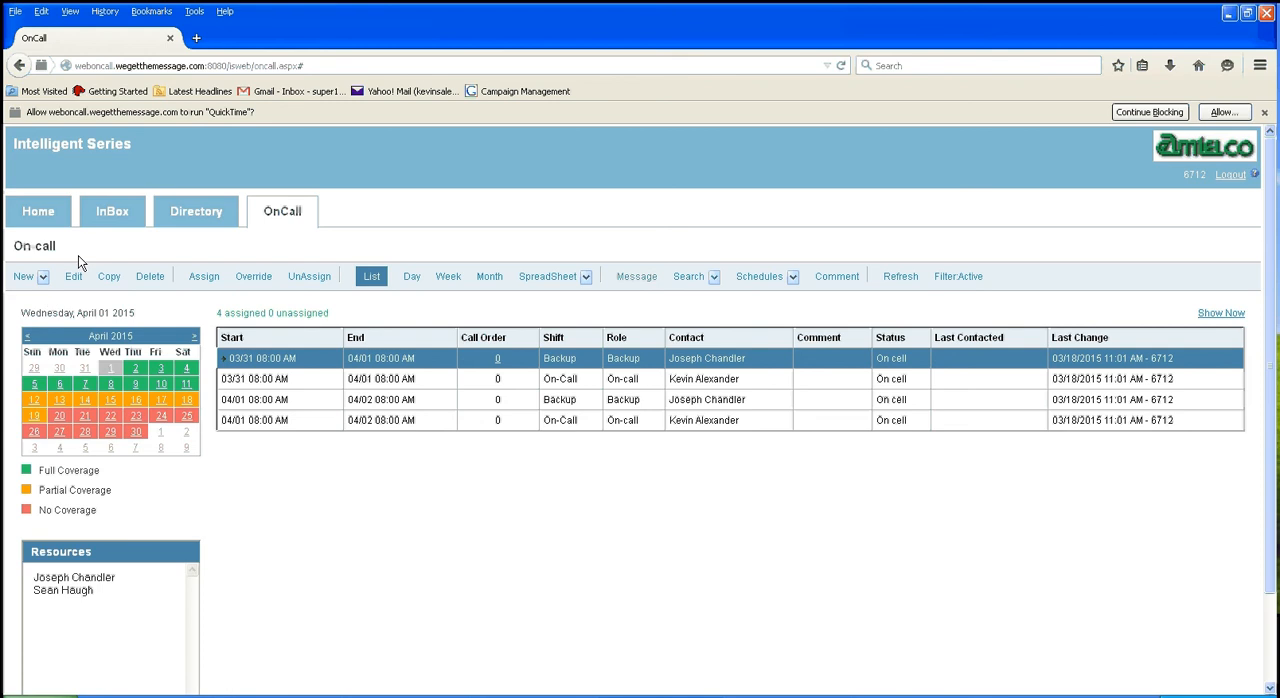